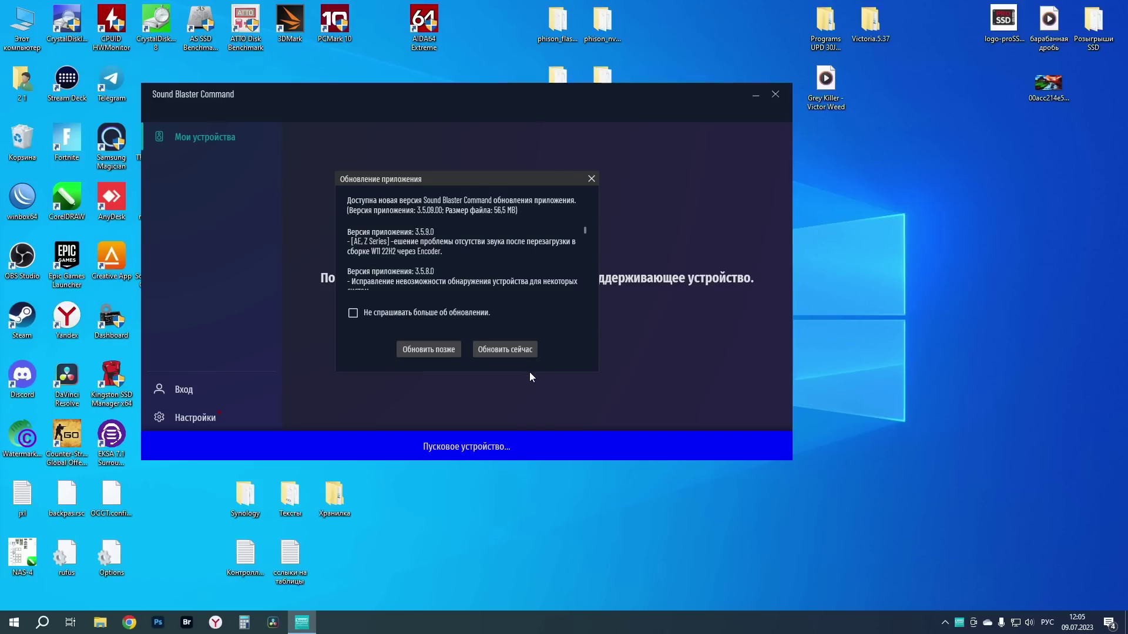
# - Download the Sound Blaster Command 3.5.09.00 update and start its installer in Russian
pyautogui.click(504, 348)
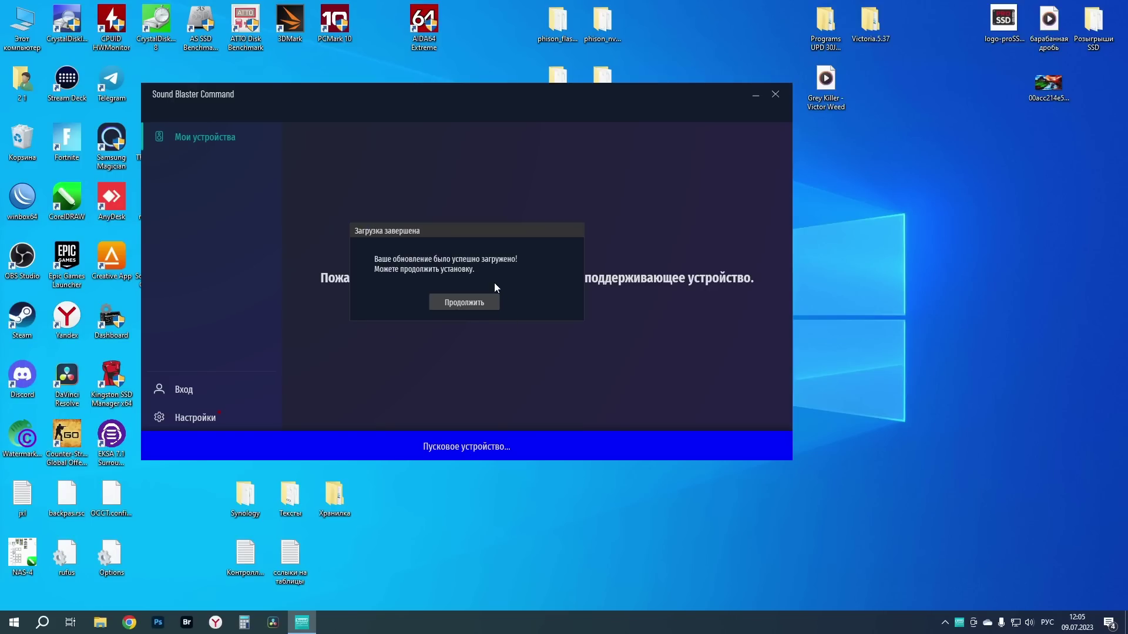
pyautogui.click(466, 304)
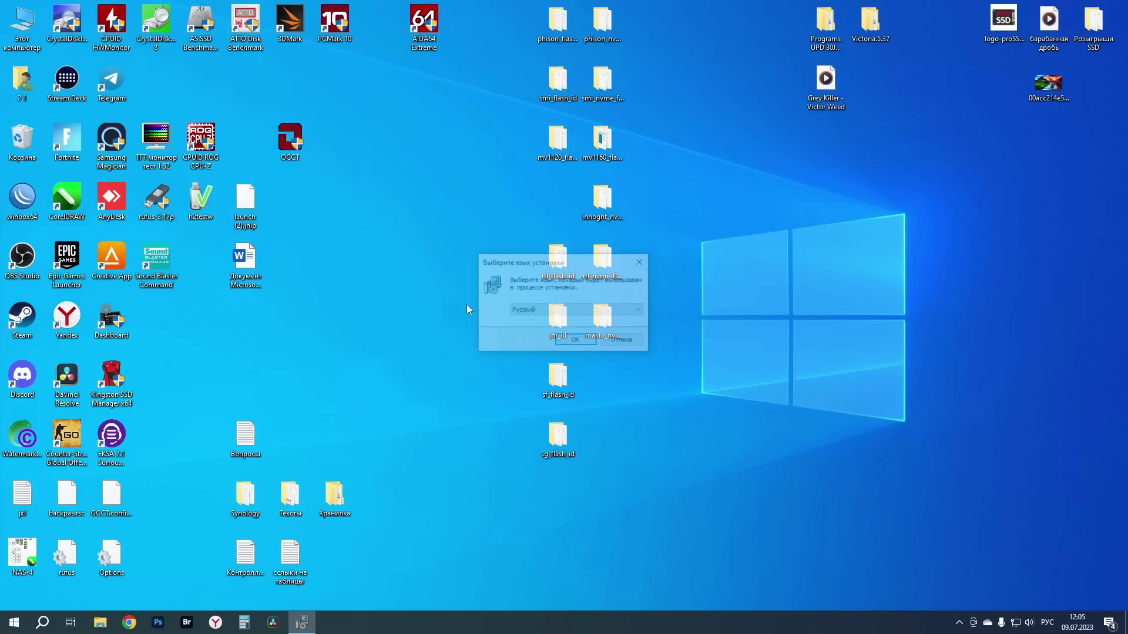
pyautogui.click(560, 340)
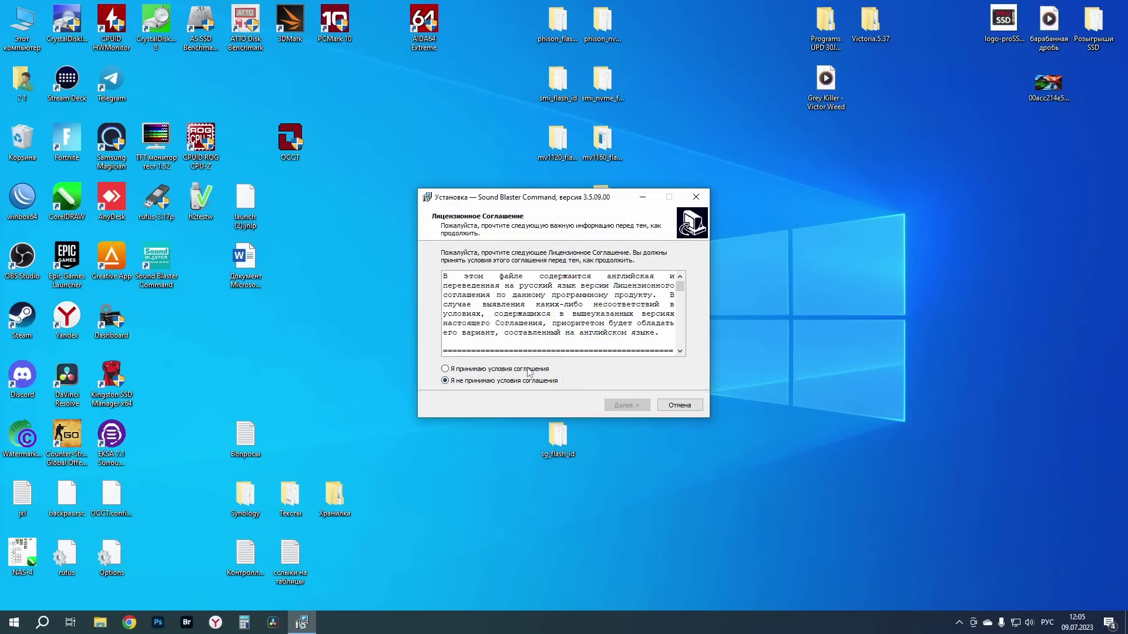
# - Accept the licence agreement, install Sound Blaster Command into the existing Creative folder and finish the setup wizard
pyautogui.click(627, 403)
pyautogui.click(627, 403)
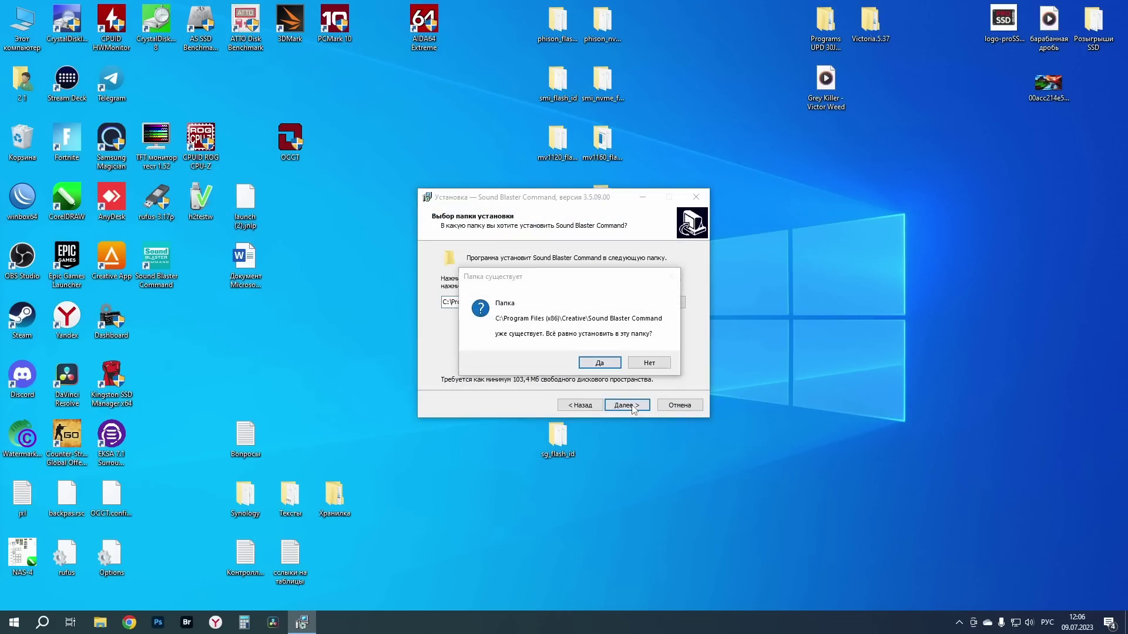
pyautogui.click(611, 363)
pyautogui.click(626, 405)
pyautogui.click(627, 405)
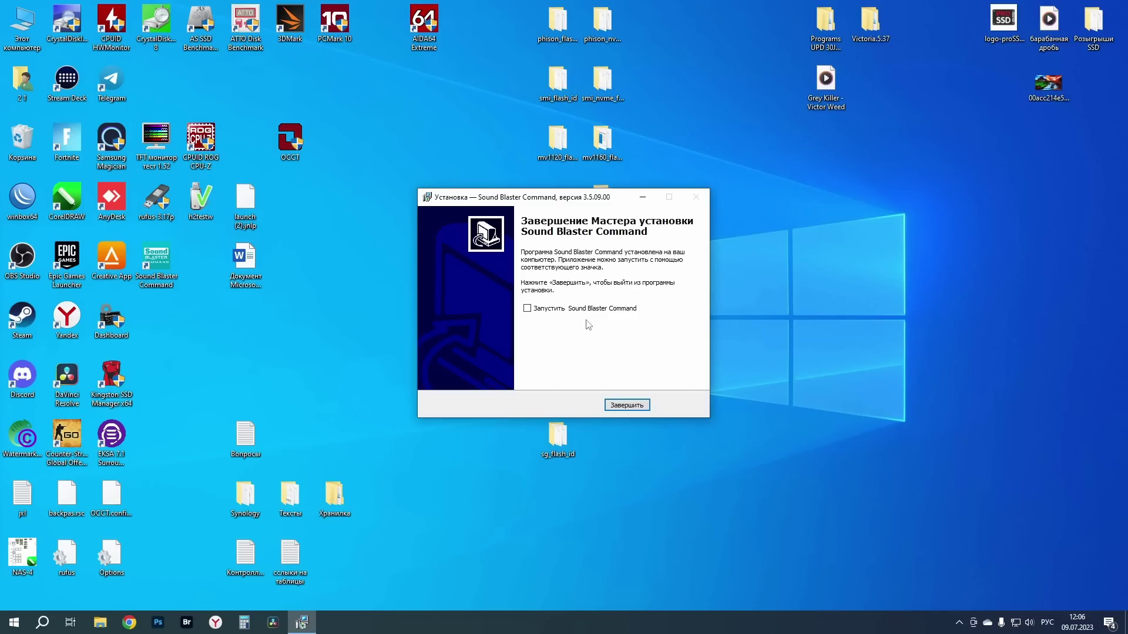
pyautogui.click(629, 405)
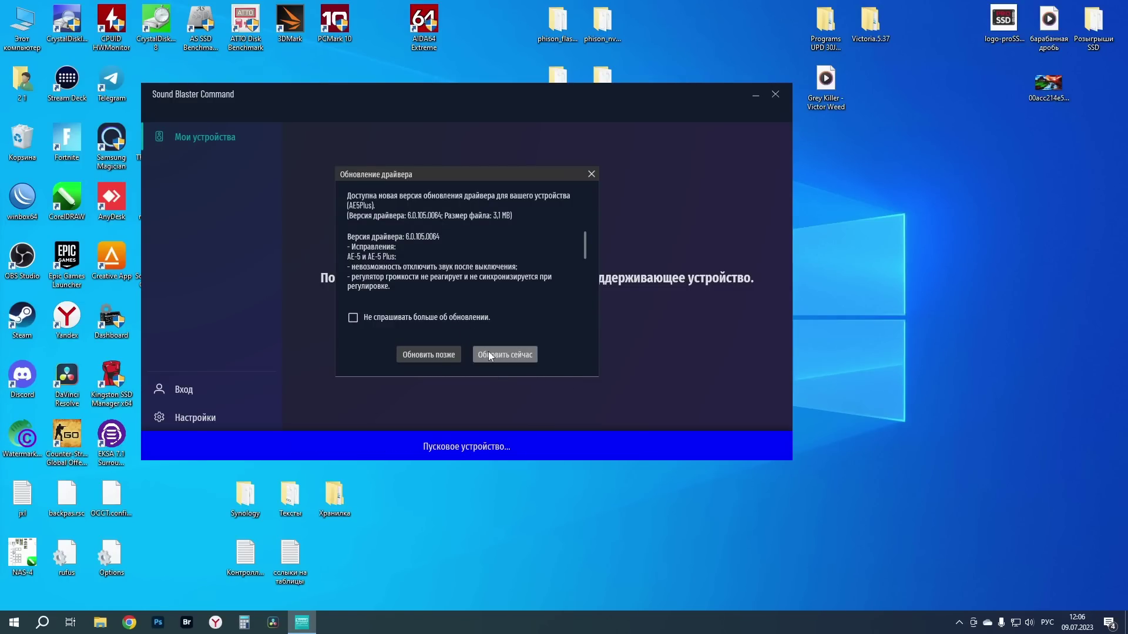
# - Download driver update 6.0.105.0064 for the AE-5 Plus and continue to its installation
pyautogui.click(491, 353)
pyautogui.click(474, 304)
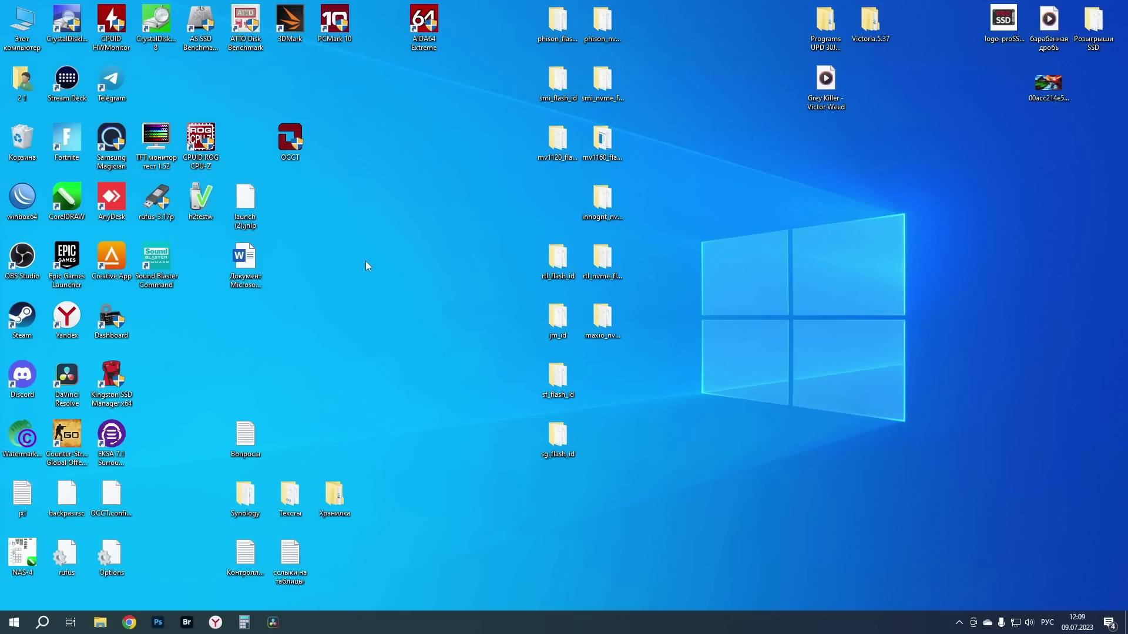
# - Launch Sound Blaster Command and turn on the lighting (Подсветка) of the AE-5 Plus
pyautogui.doubleClick(157, 258)
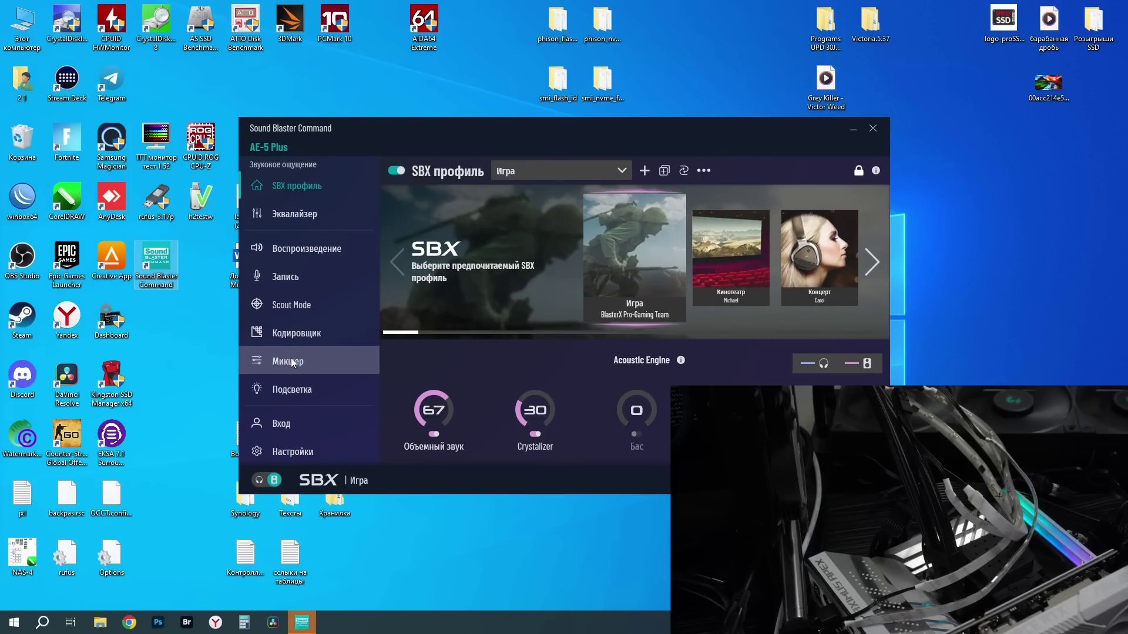
pyautogui.click(295, 389)
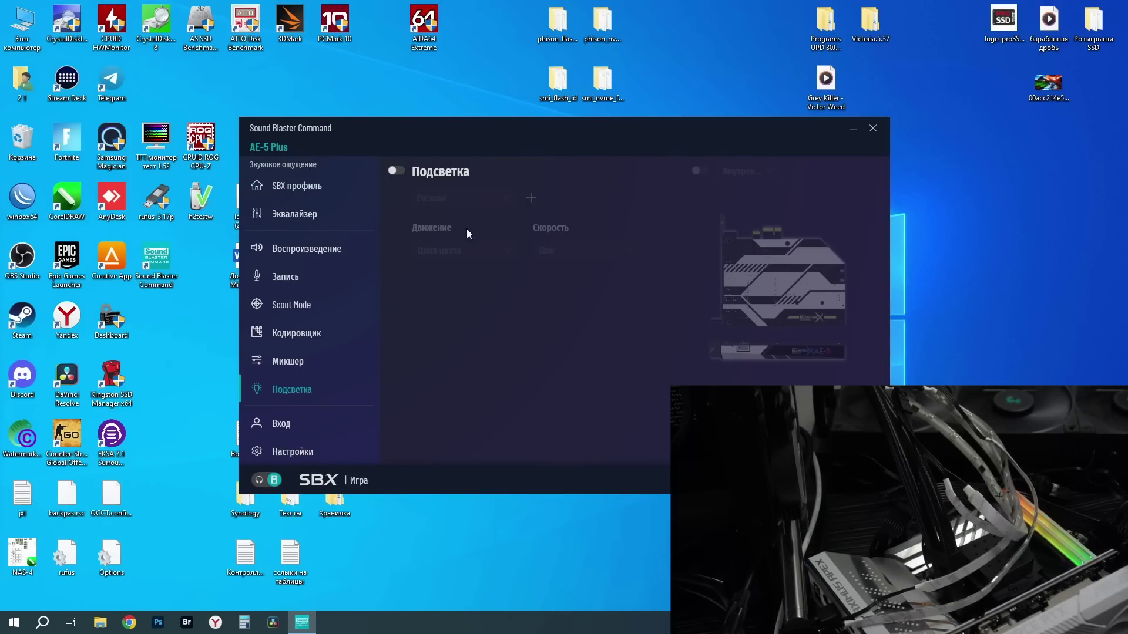
pyautogui.click(397, 171)
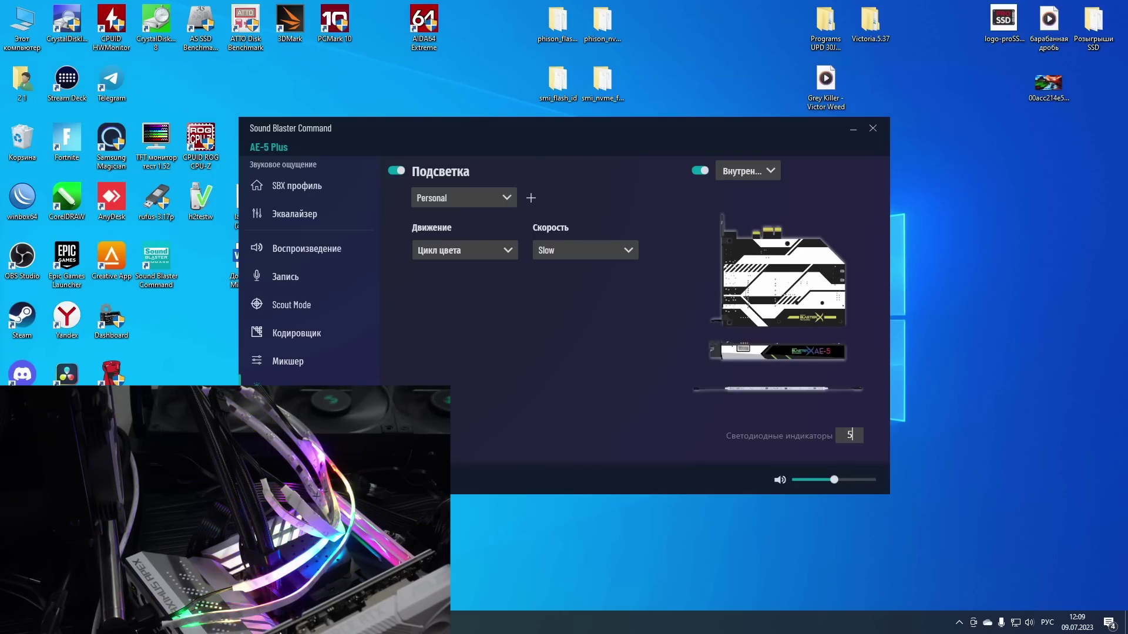
# - Set the number of LED indicators for the internal lighting to 20, and then raise it to 40
pyautogui.doubleClick(851, 436)
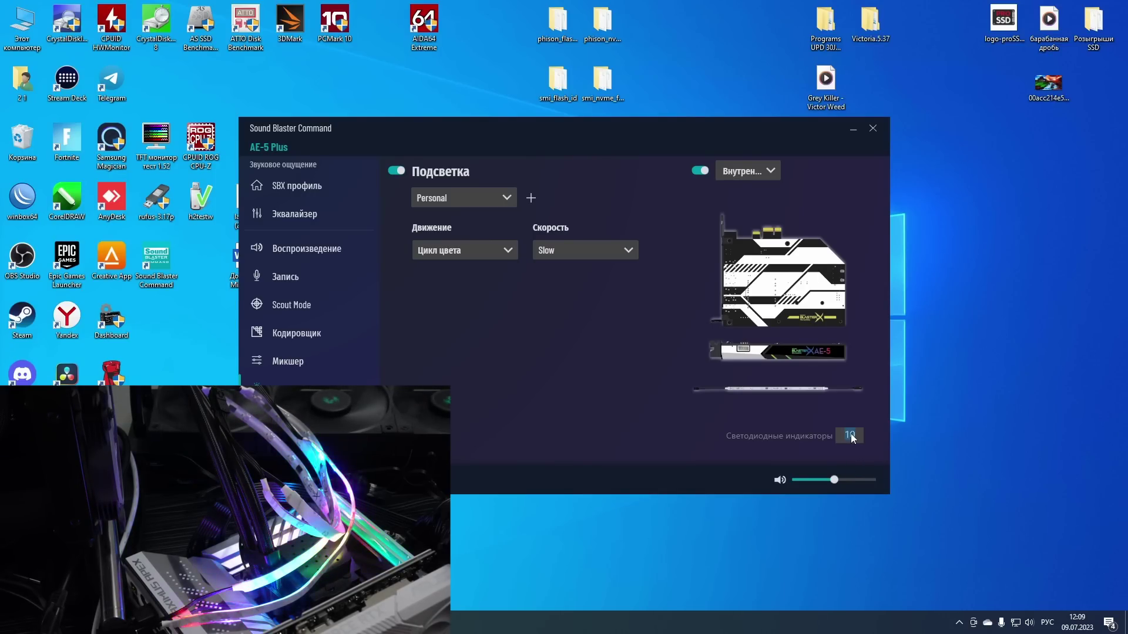
pyautogui.write('20')
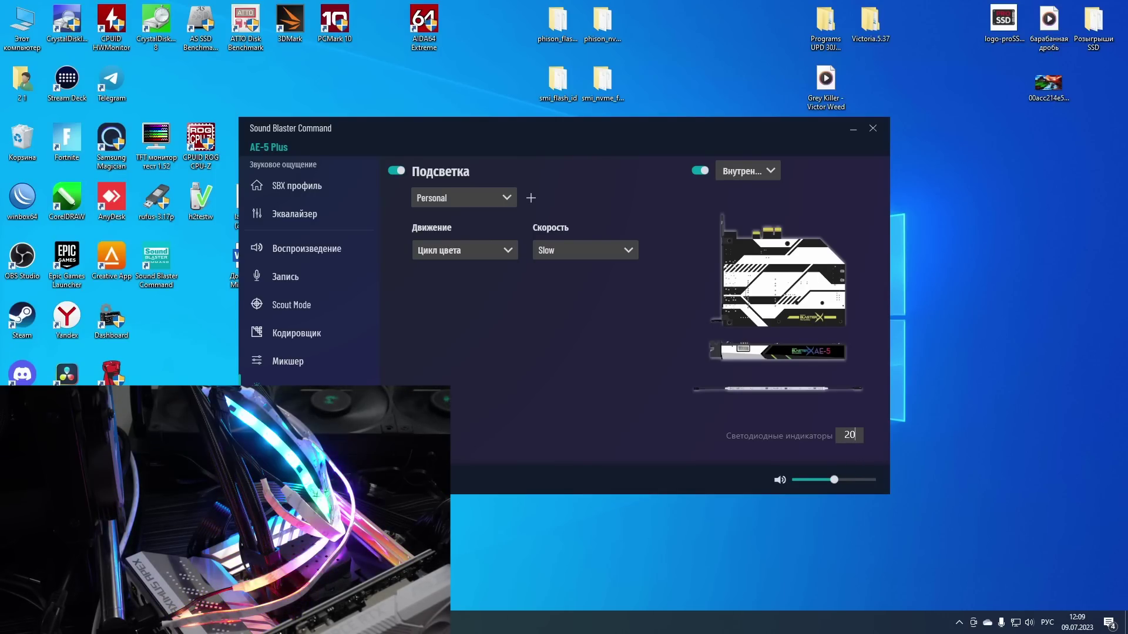
pyautogui.press('BackSpace')
pyautogui.press('BackSpace')
pyautogui.write('40')
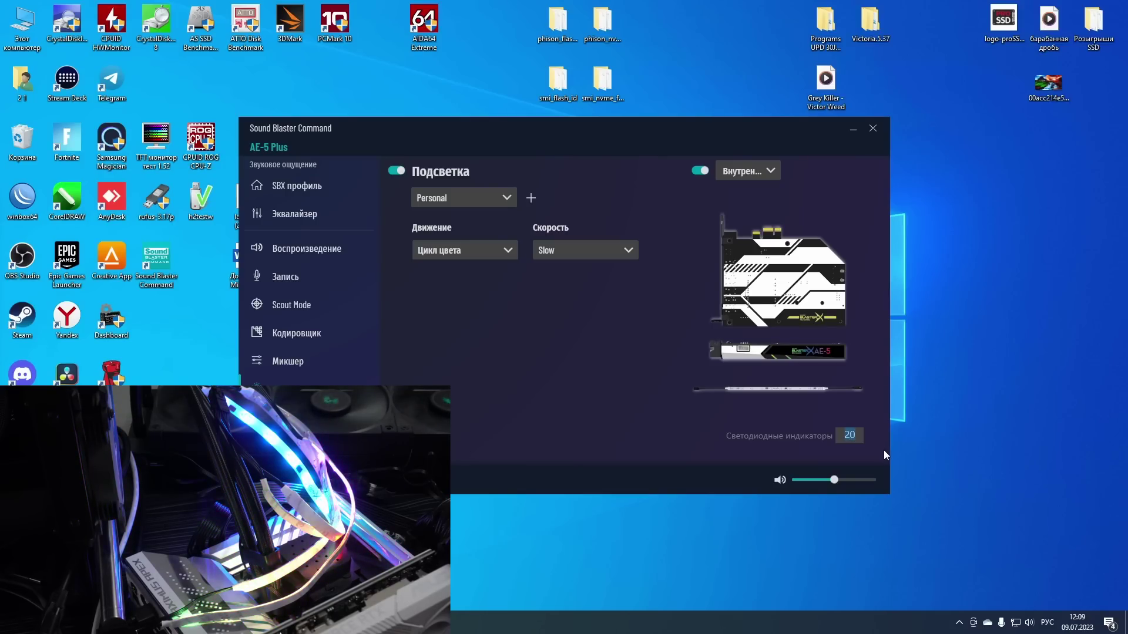
pyautogui.press('Return')
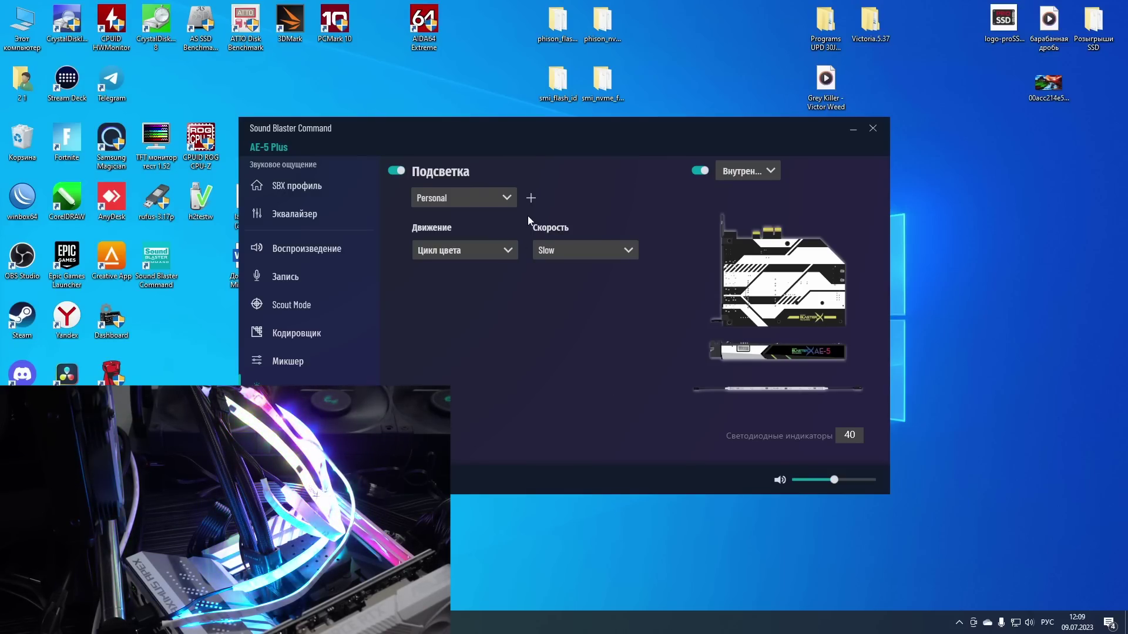
# - Try the lighting presets Огненная волна, Зеленая волна and Желтый, and return to the Personal preset
pyautogui.click(507, 197)
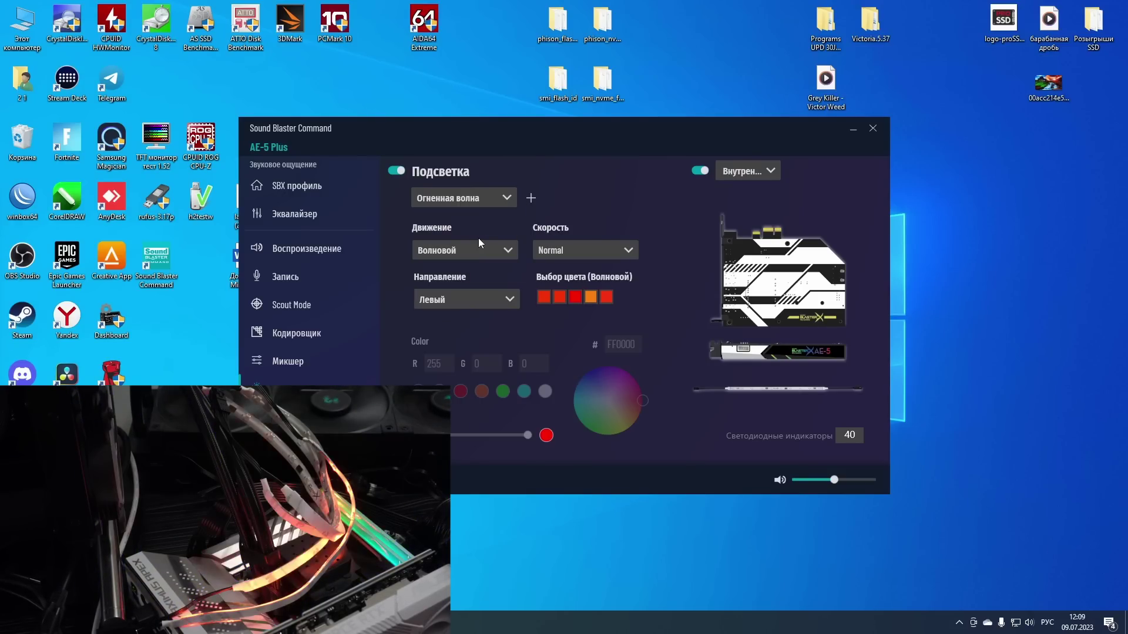
pyautogui.click(478, 238)
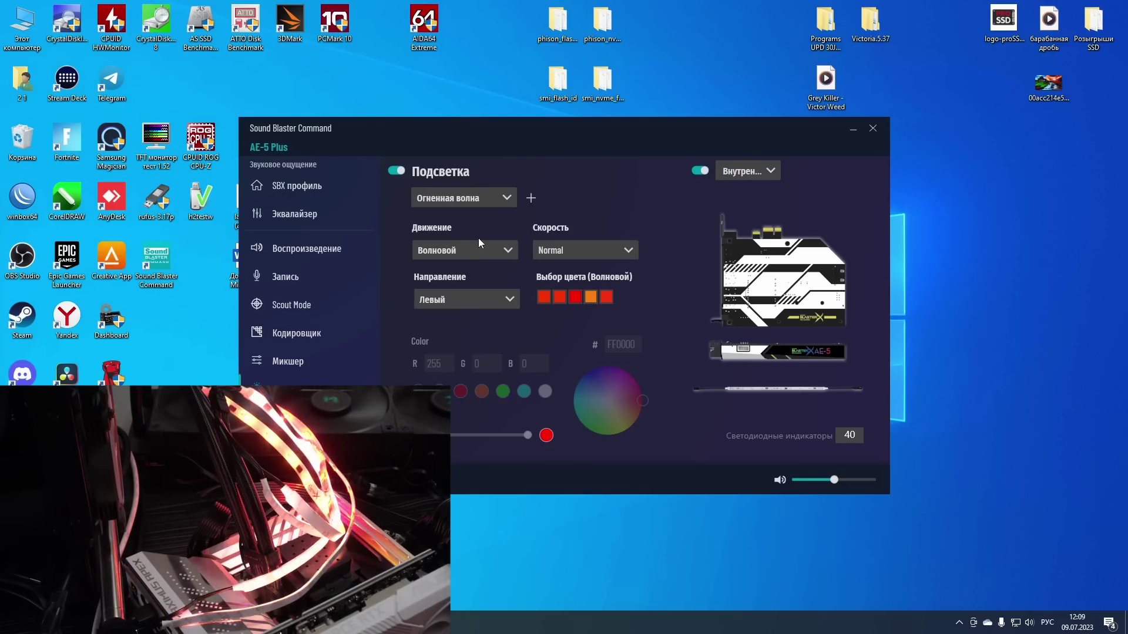
pyautogui.click(508, 198)
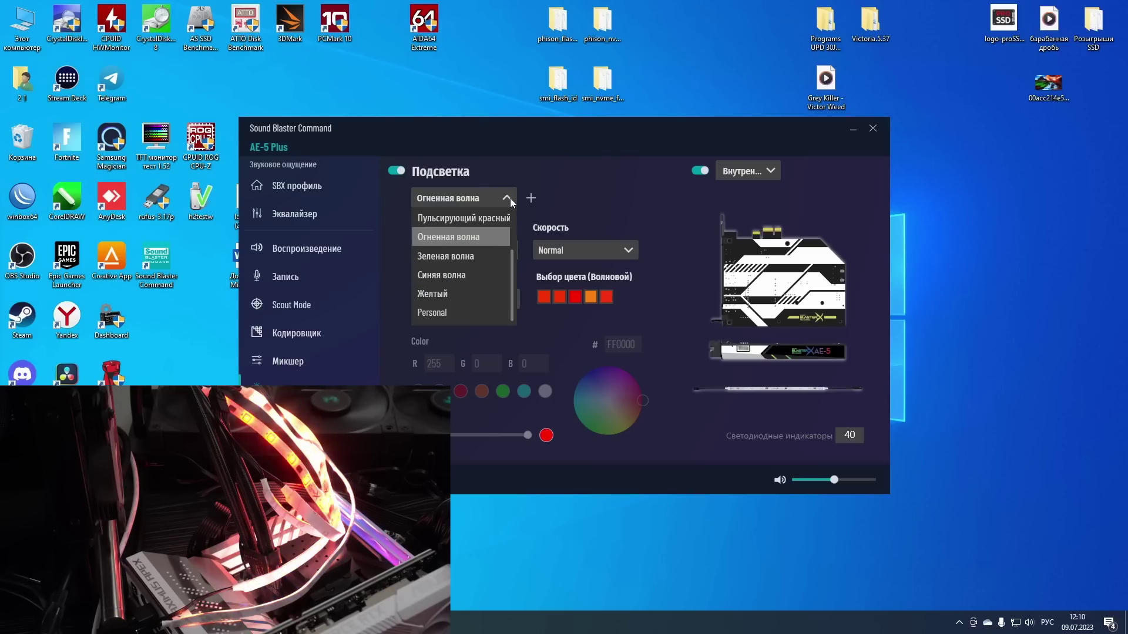
pyautogui.click(464, 257)
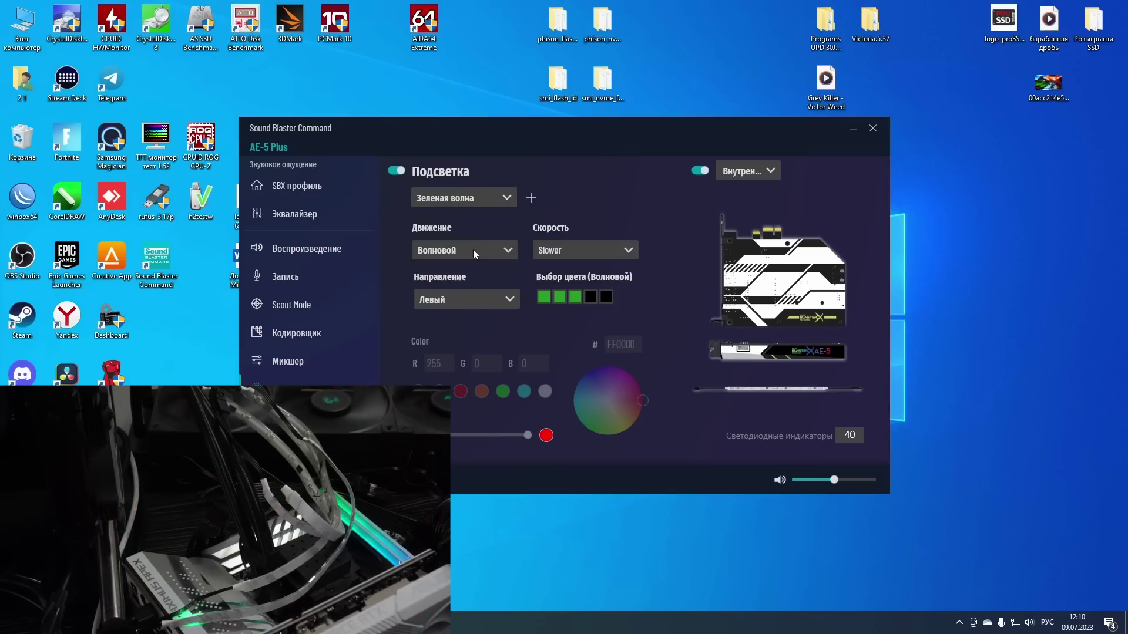
pyautogui.click(503, 199)
pyautogui.click(454, 293)
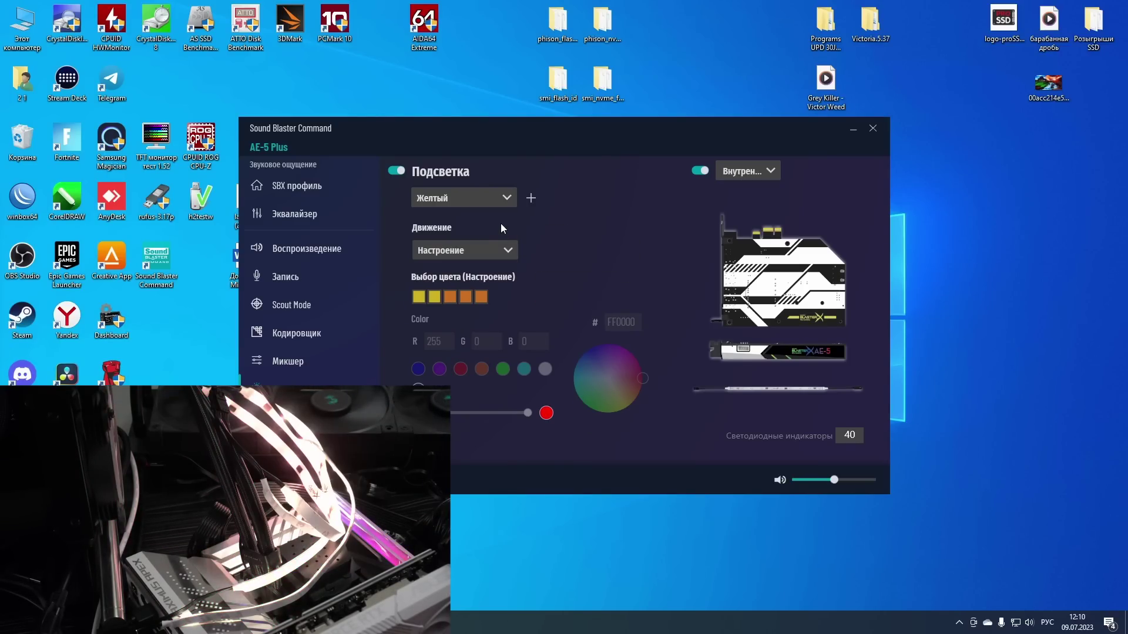
pyautogui.click(508, 199)
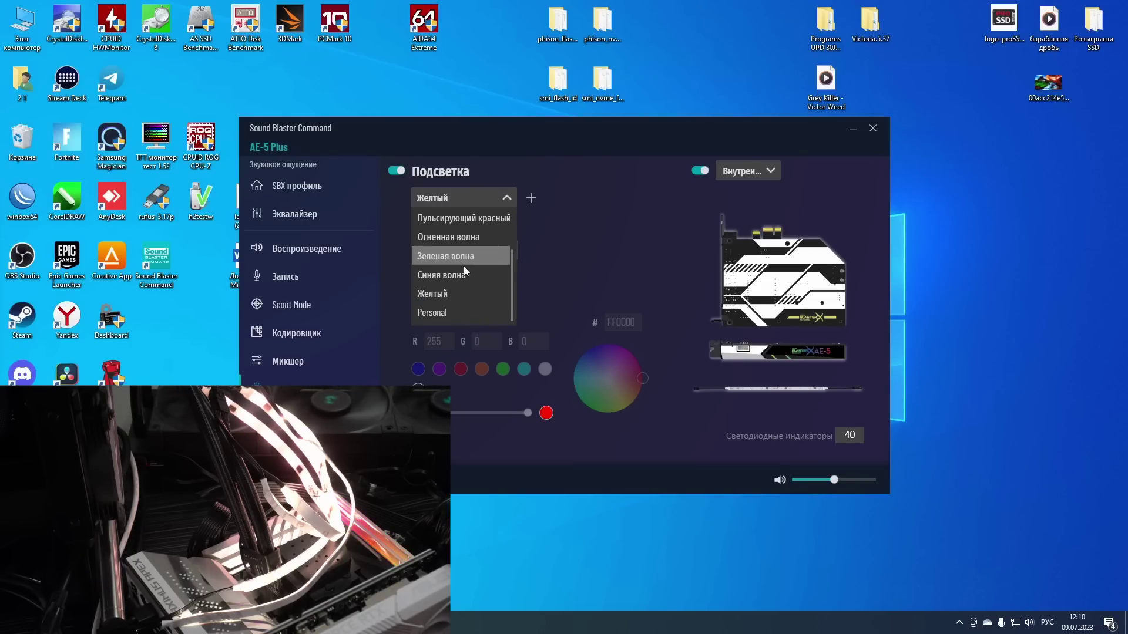
pyautogui.click(452, 310)
# - Set the lighting motion of the Personal preset to Aurora with Fast speed
pyautogui.click(492, 251)
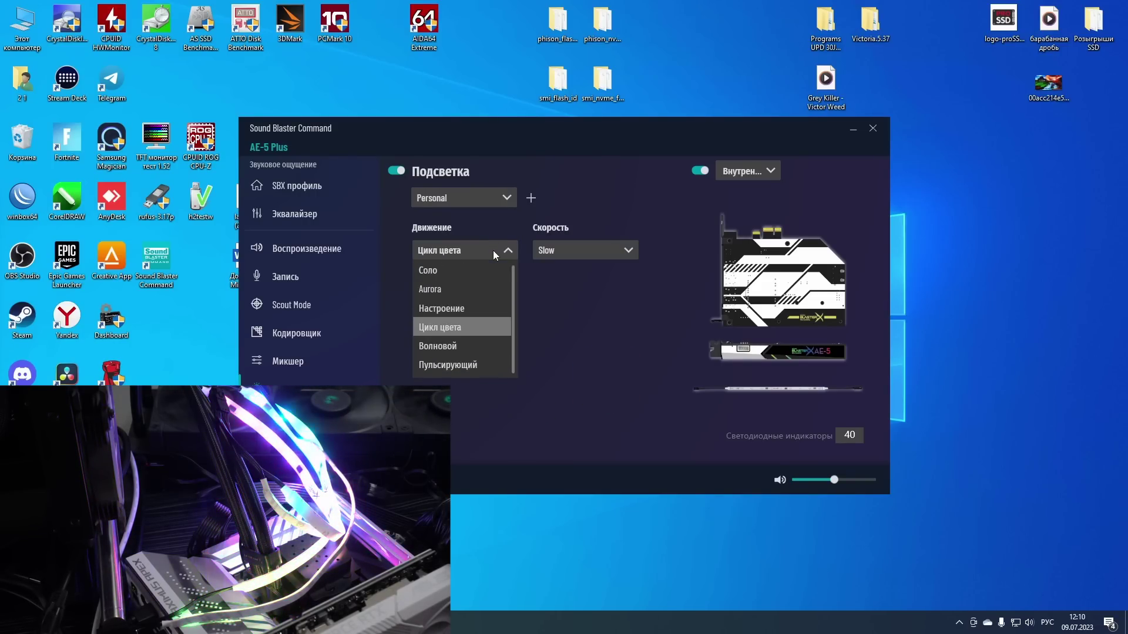
pyautogui.click(472, 297)
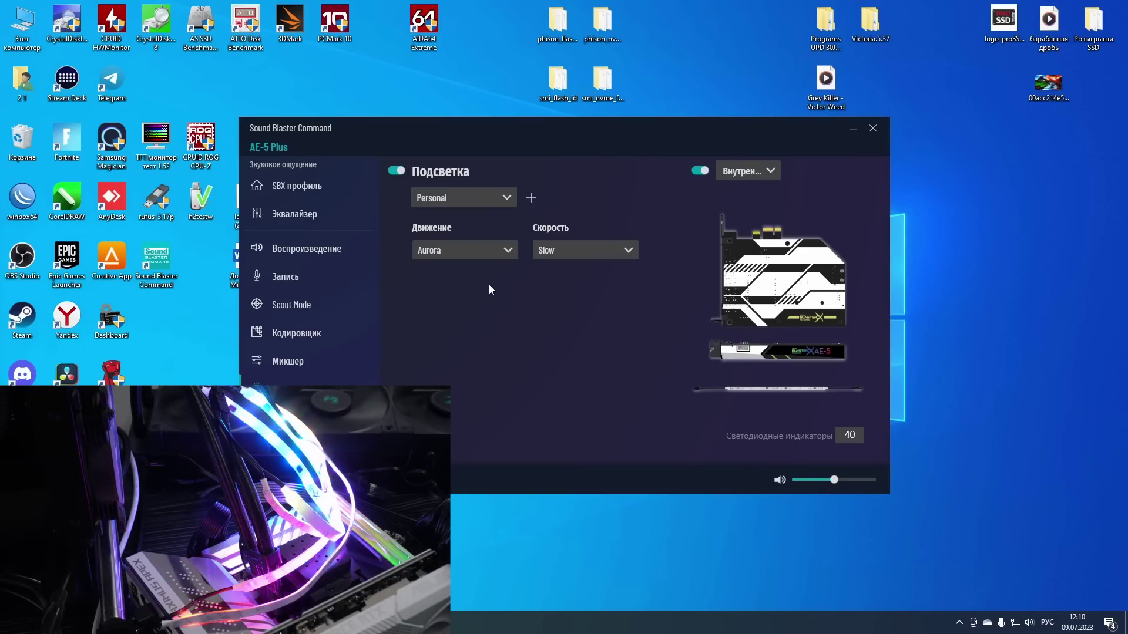
pyautogui.click(537, 253)
pyautogui.click(558, 326)
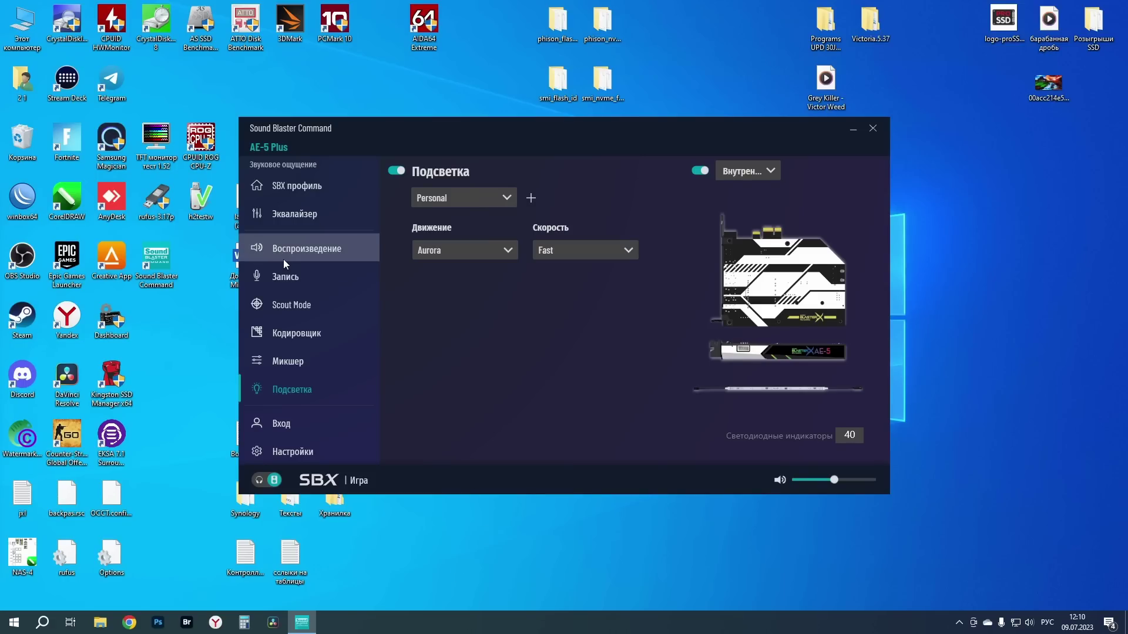
# - Step through the SBX sound profiles one after another and select Call of Duty: Infinite Warfare
pyautogui.click(292, 187)
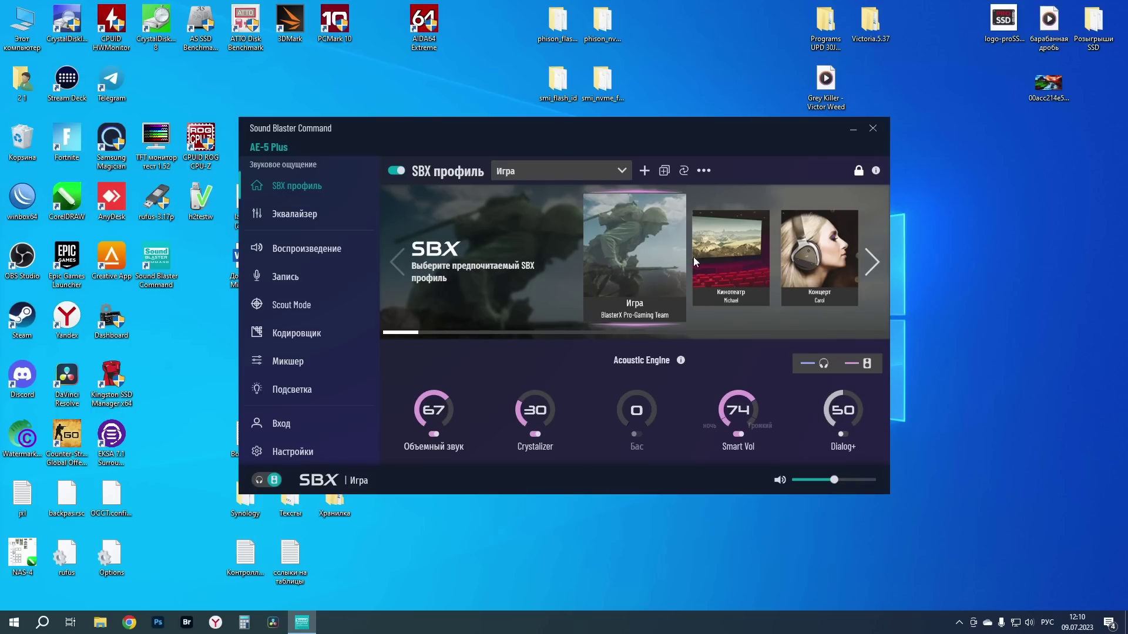
pyautogui.click(727, 253)
pyautogui.click(735, 247)
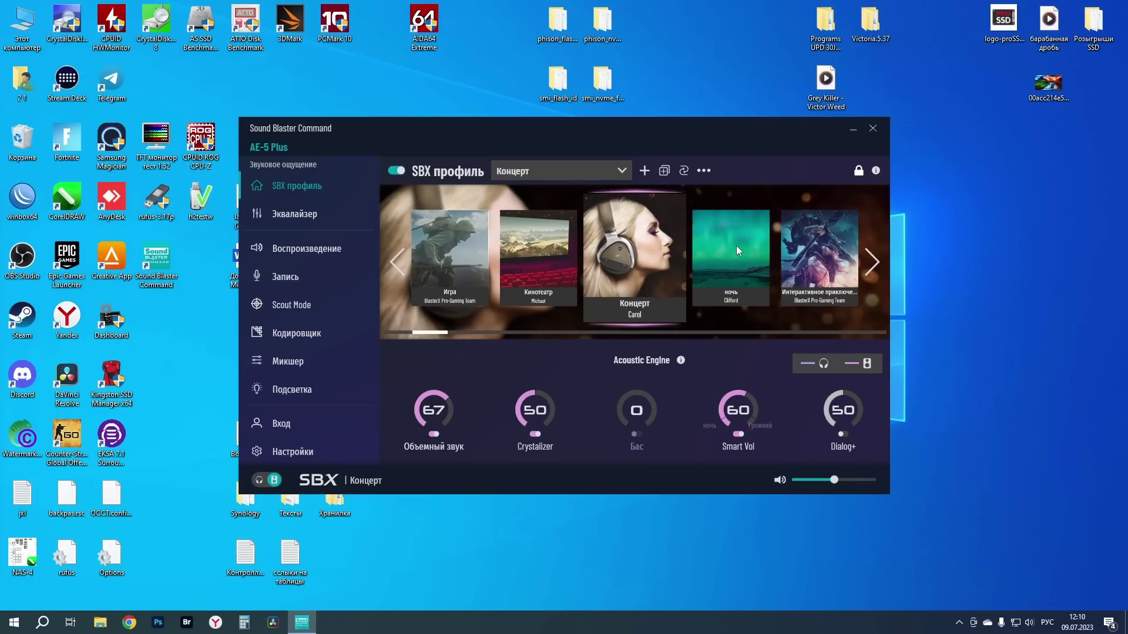
pyautogui.click(741, 251)
pyautogui.click(748, 259)
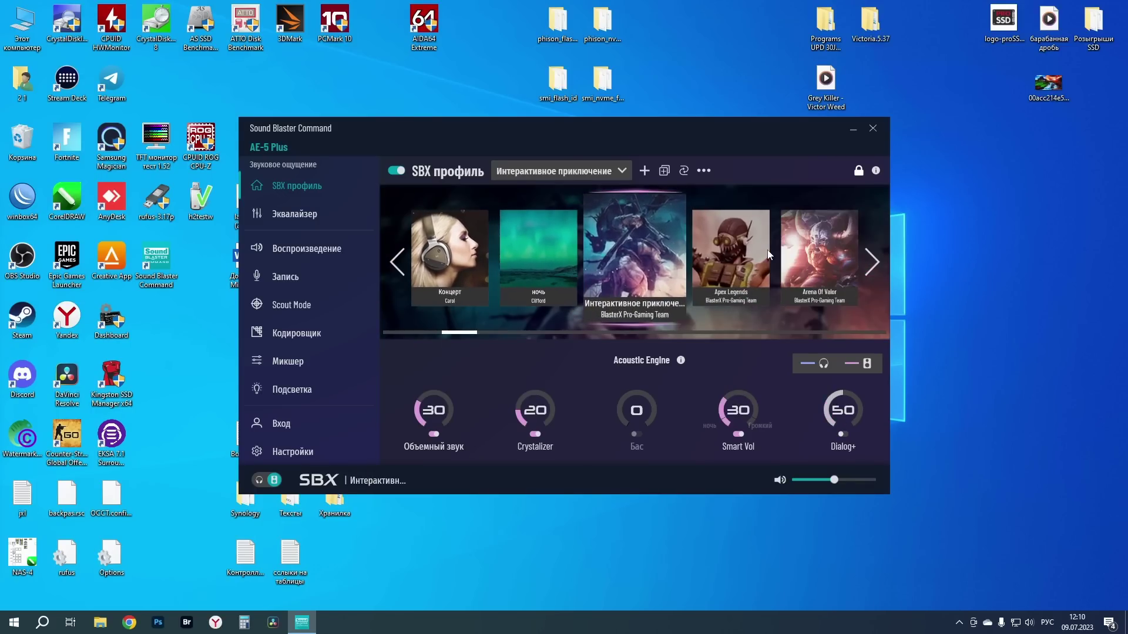
pyautogui.click(732, 260)
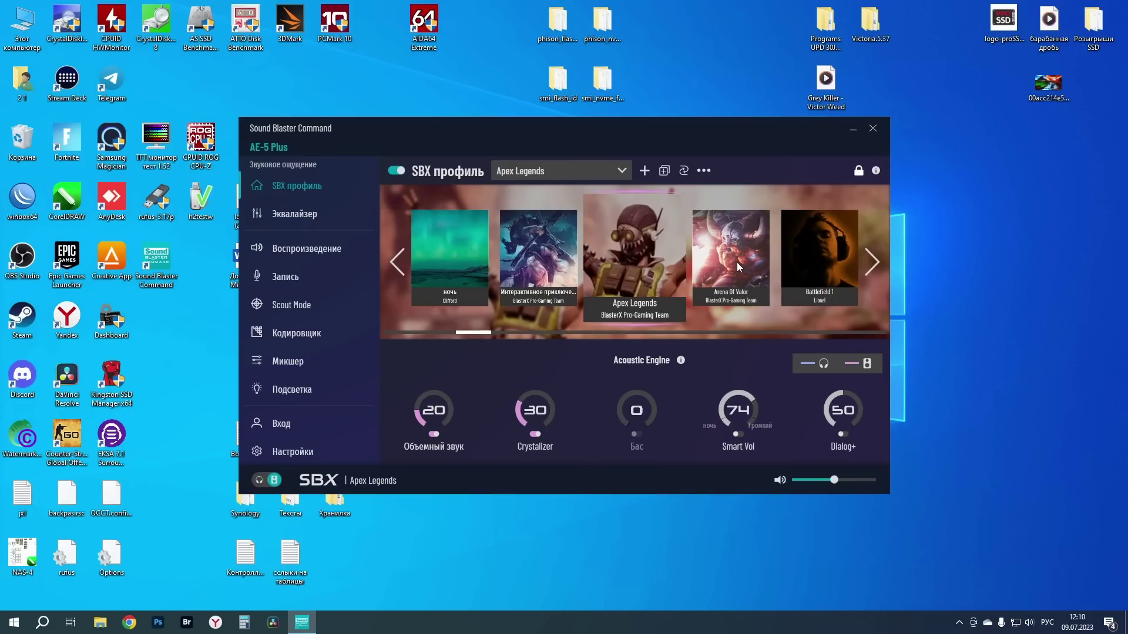
pyautogui.click(737, 262)
pyautogui.click(738, 259)
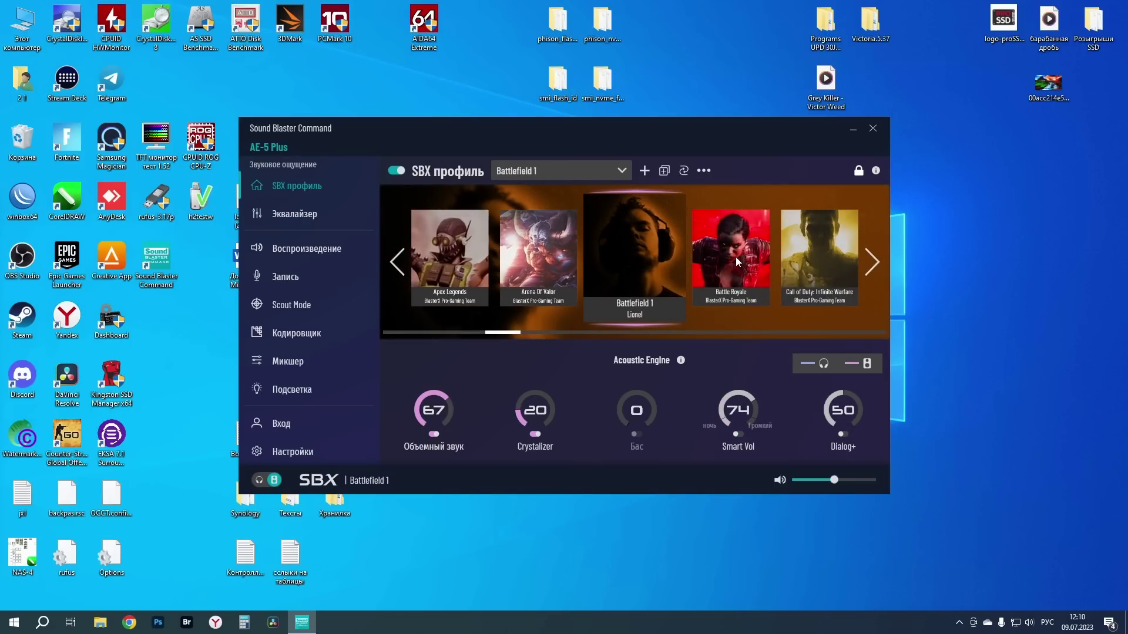
pyautogui.click(736, 256)
pyautogui.click(731, 258)
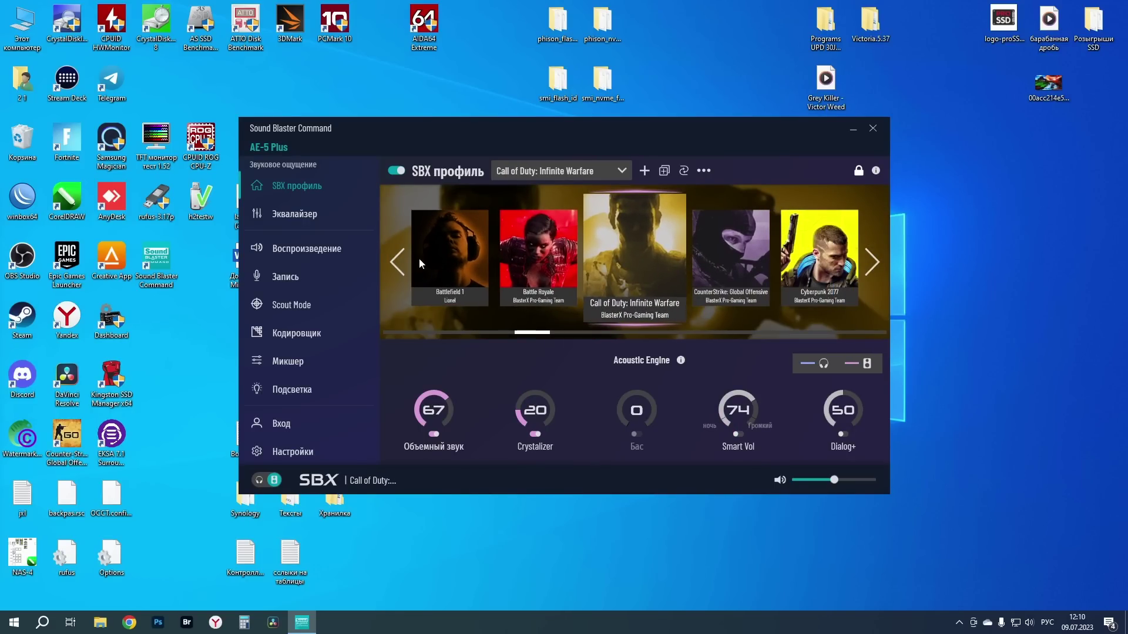
# - Enable the equalizer, raise the 62 Hz band to about 6.7 dB and slightly lower the curve around 500 Hz
pyautogui.click(295, 214)
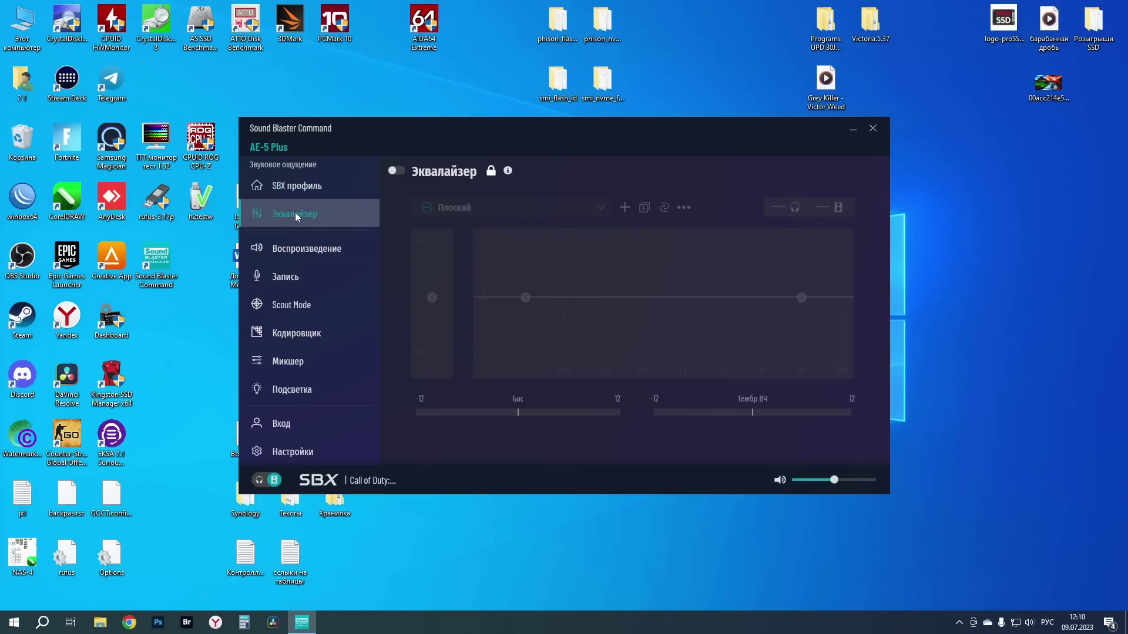
pyautogui.click(400, 171)
pyautogui.moveTo(524, 297); pyautogui.dragTo(517, 270)
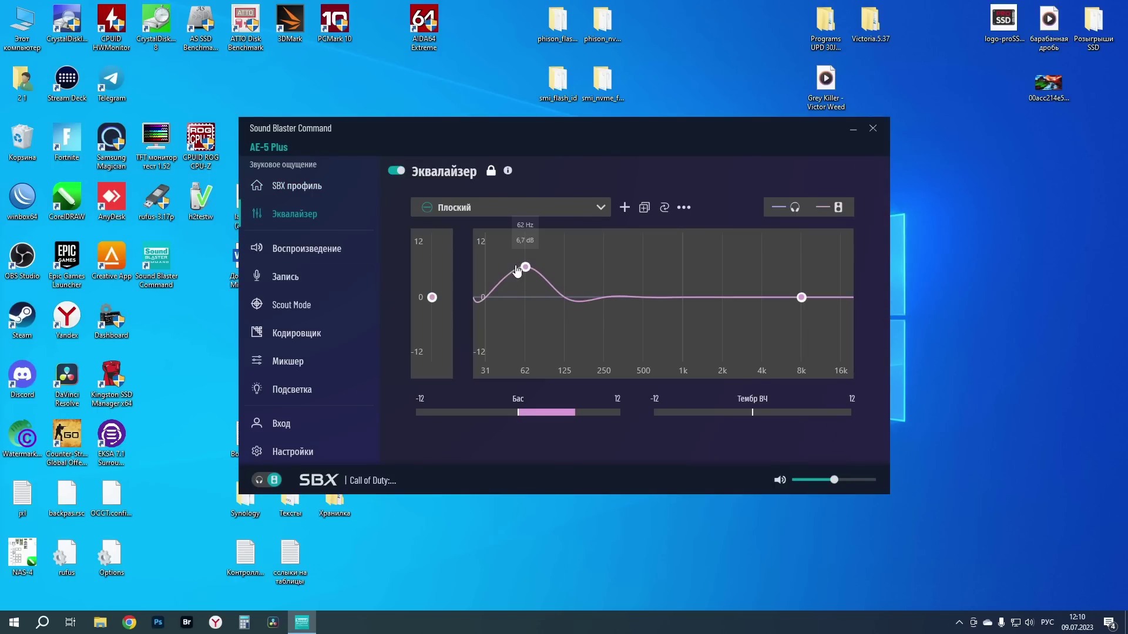
pyautogui.moveTo(643, 298); pyautogui.dragTo(604, 297)
# - Look through the equalizer presets while keeping Плоский, and turn the equalizer off
pyautogui.click(511, 210)
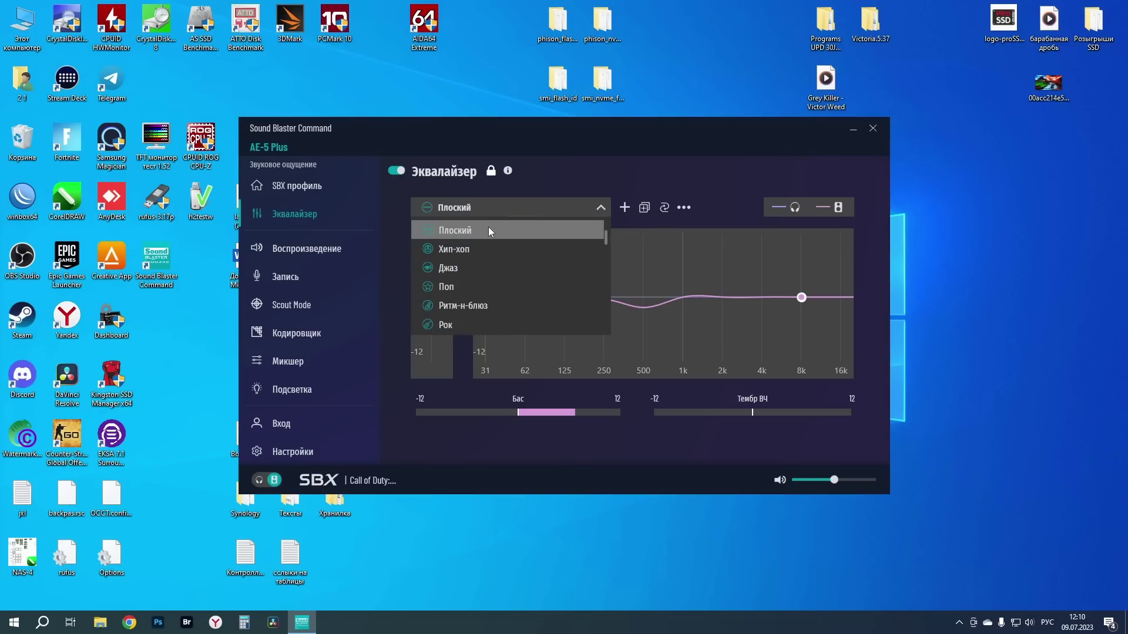
pyautogui.click(396, 172)
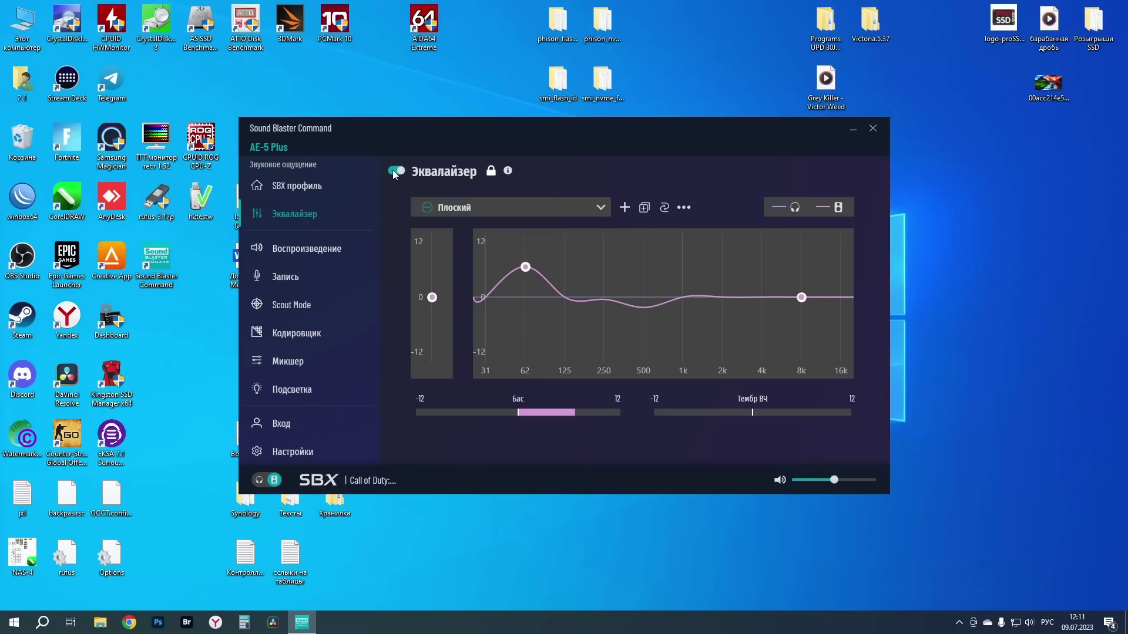
pyautogui.click(396, 172)
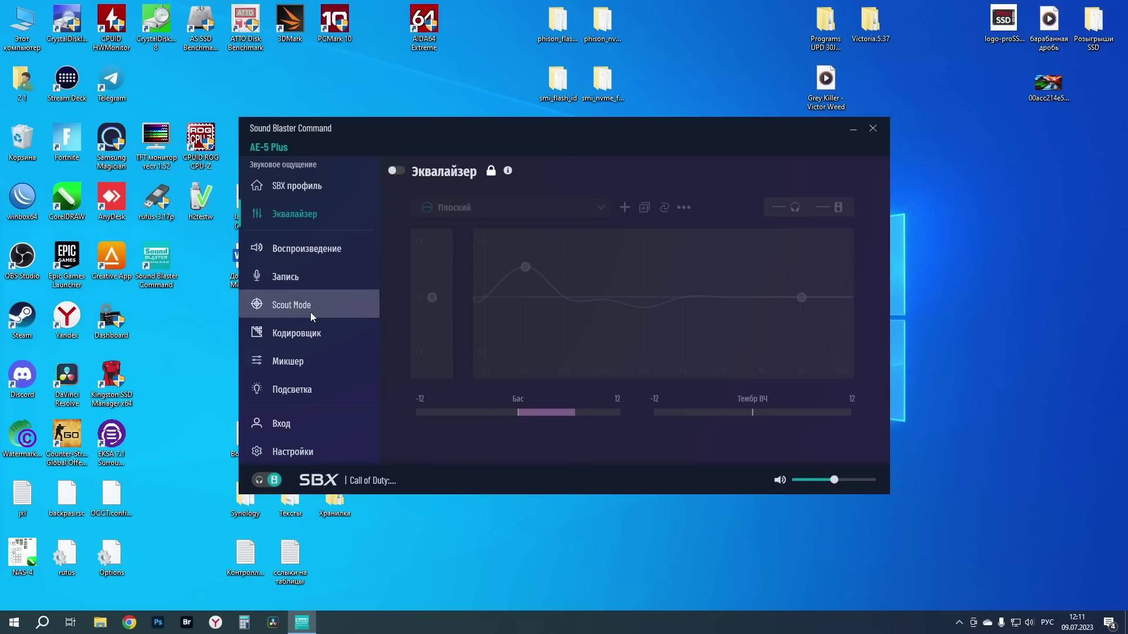
# - Set the playback output to Наушники and check the digital output settings
pyautogui.click(315, 253)
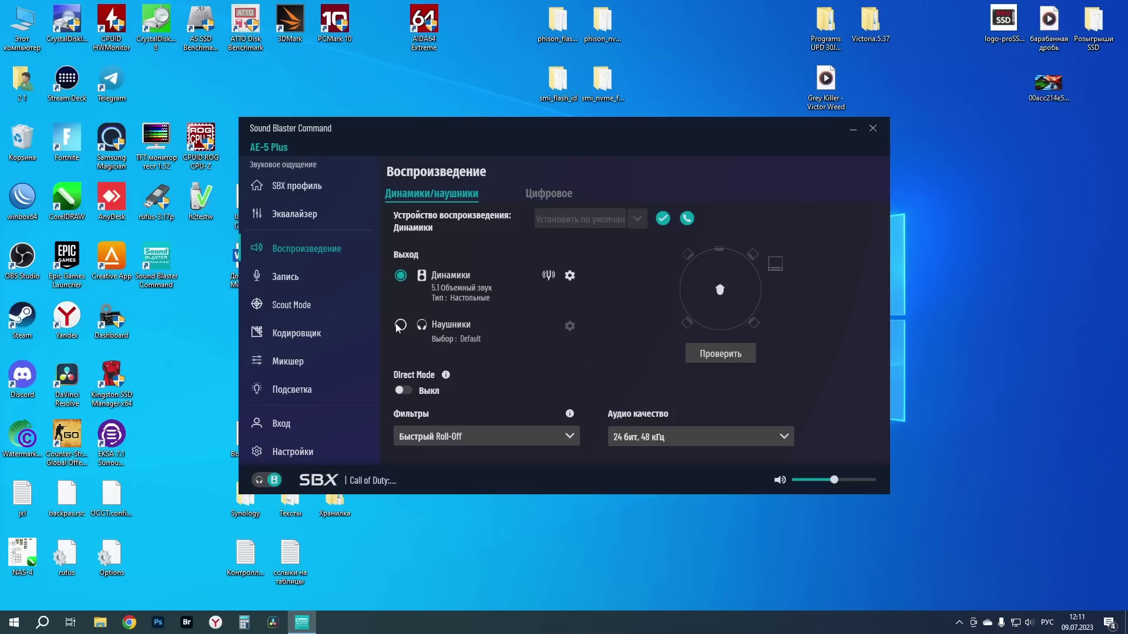
pyautogui.click(449, 327)
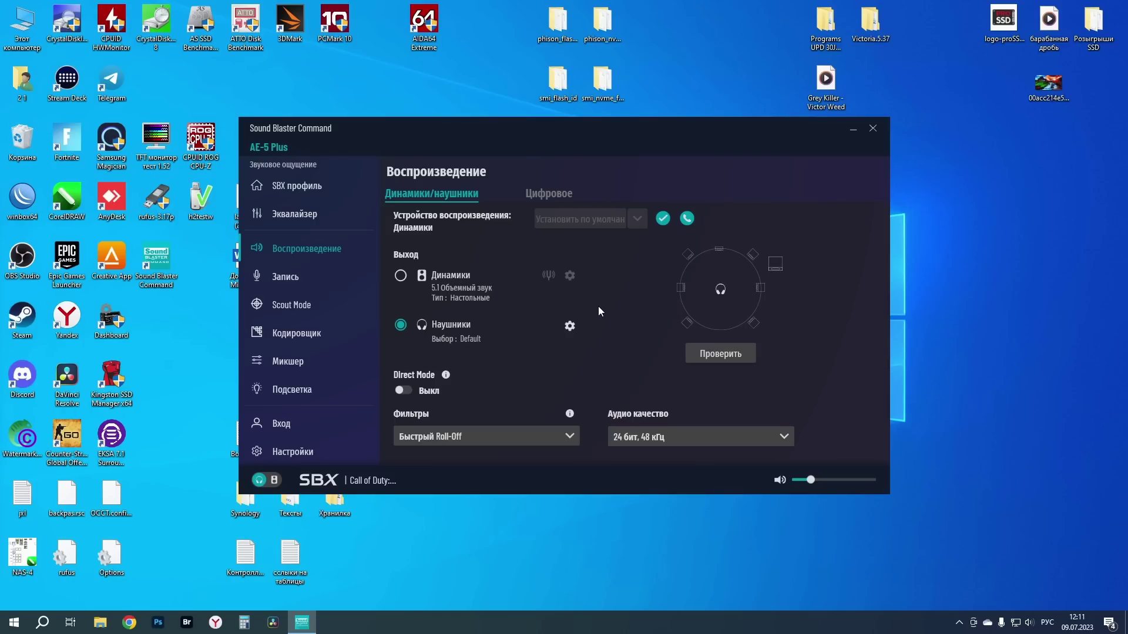
pyautogui.click(550, 195)
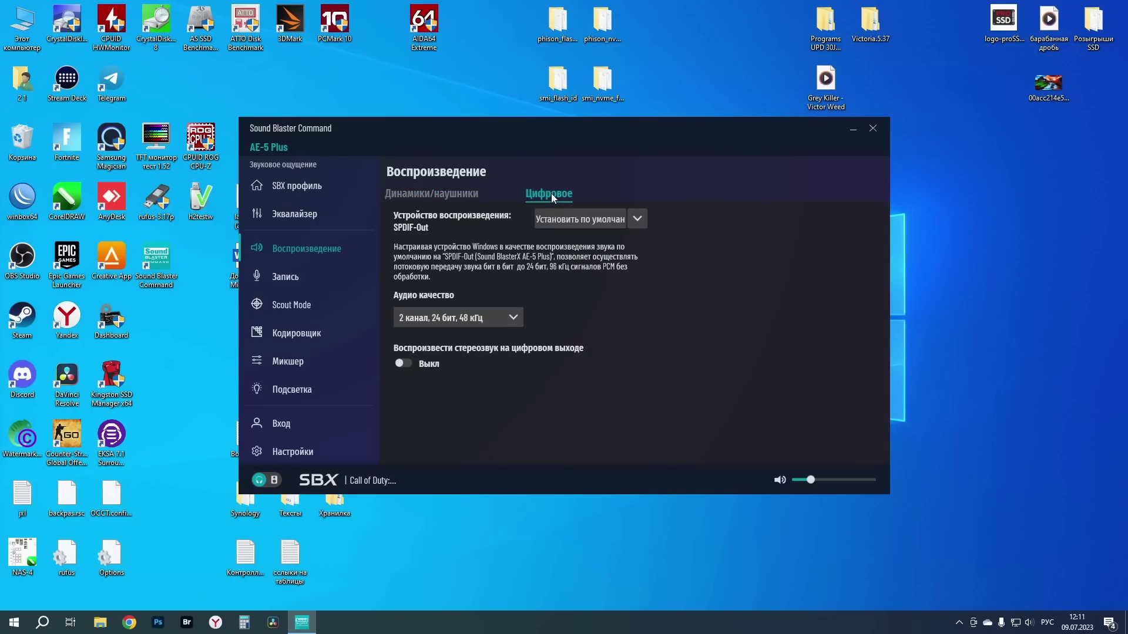
pyautogui.click(425, 194)
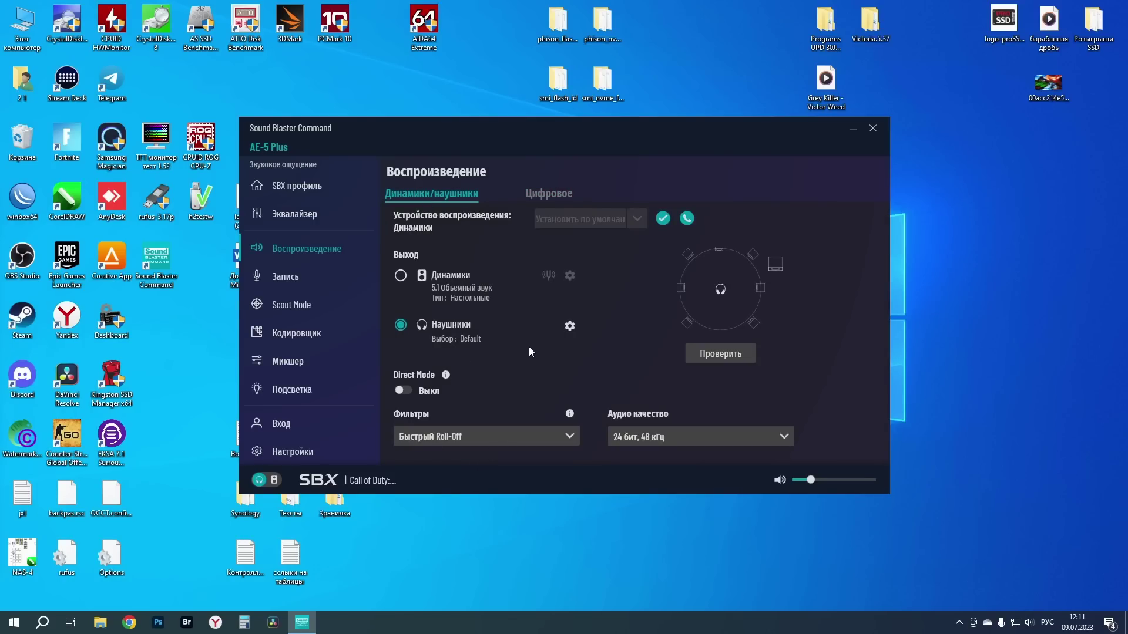
# - Read the Direct Mode explanation and look through the available audio quality formats for the speakers/headphones output
pyautogui.click(446, 377)
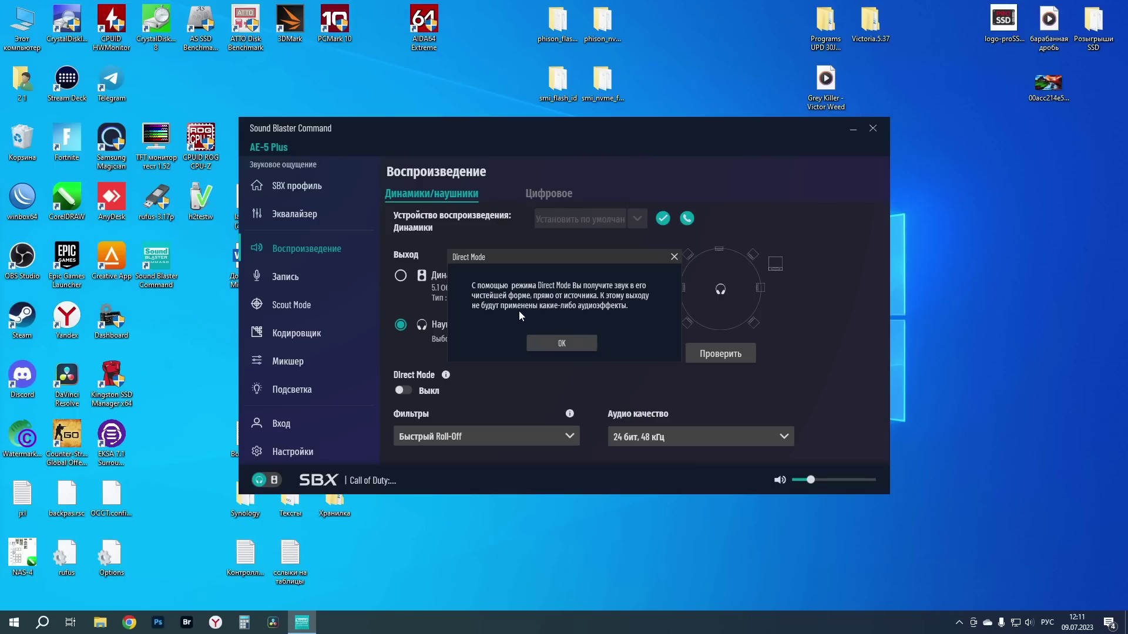
pyautogui.click(578, 344)
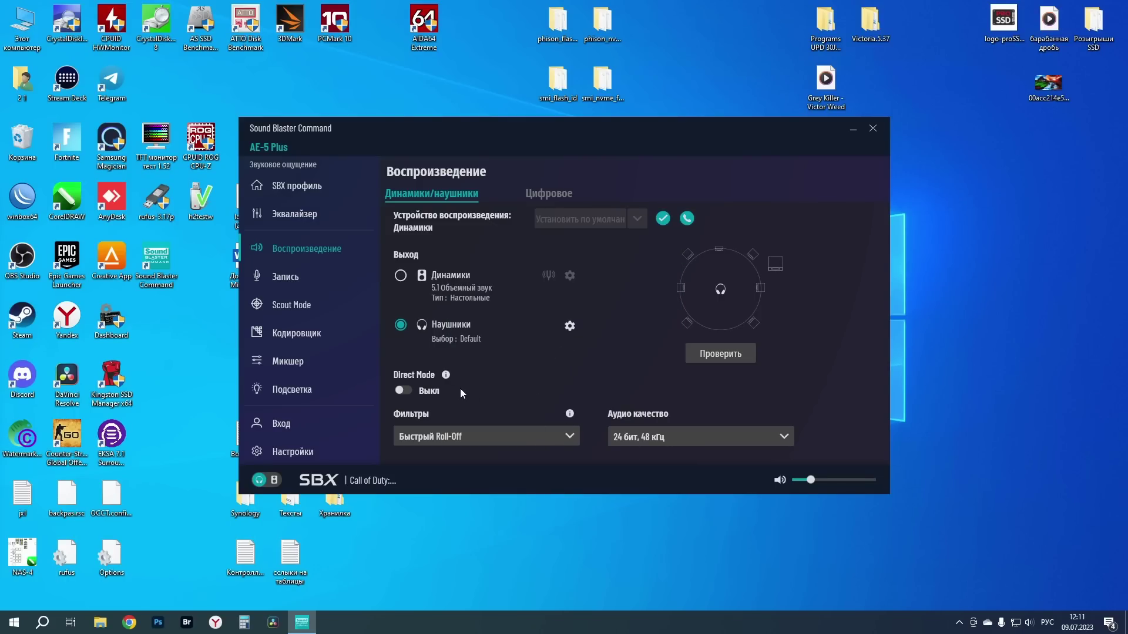
pyautogui.click(673, 436)
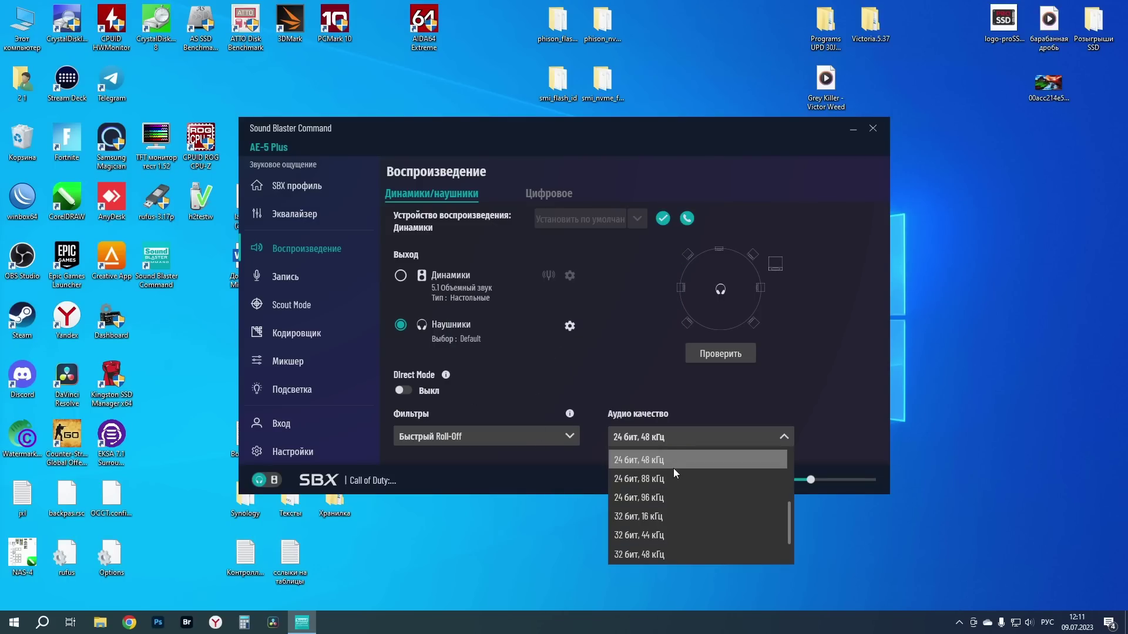
pyautogui.scroll(-1, 677, 559)
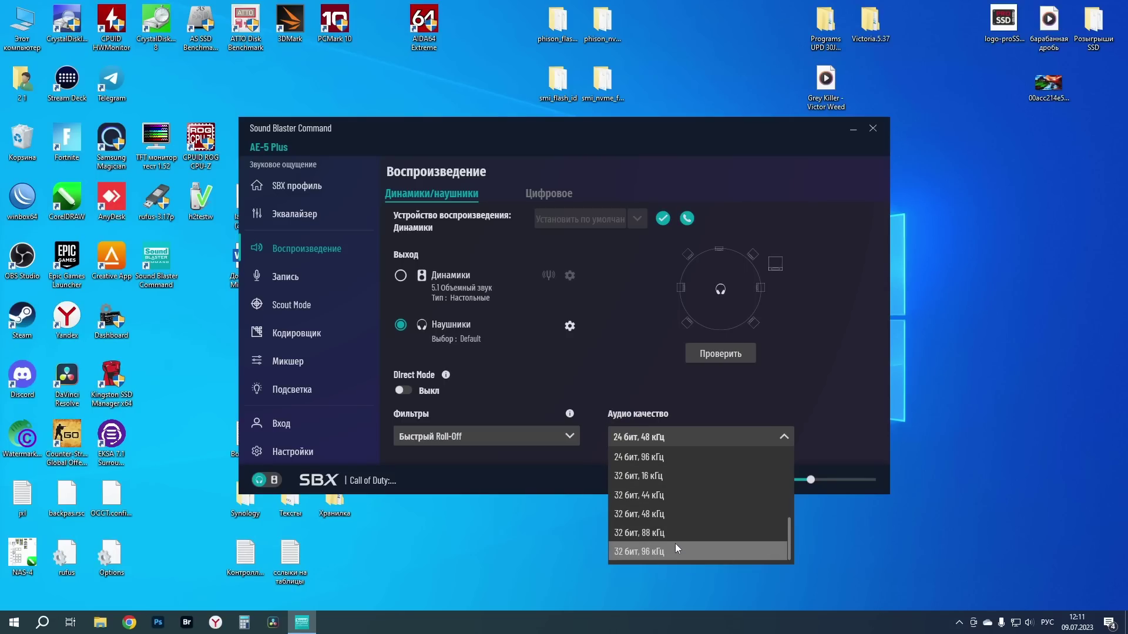
pyautogui.scroll(1, 665, 546)
pyautogui.scroll(-1, 660, 537)
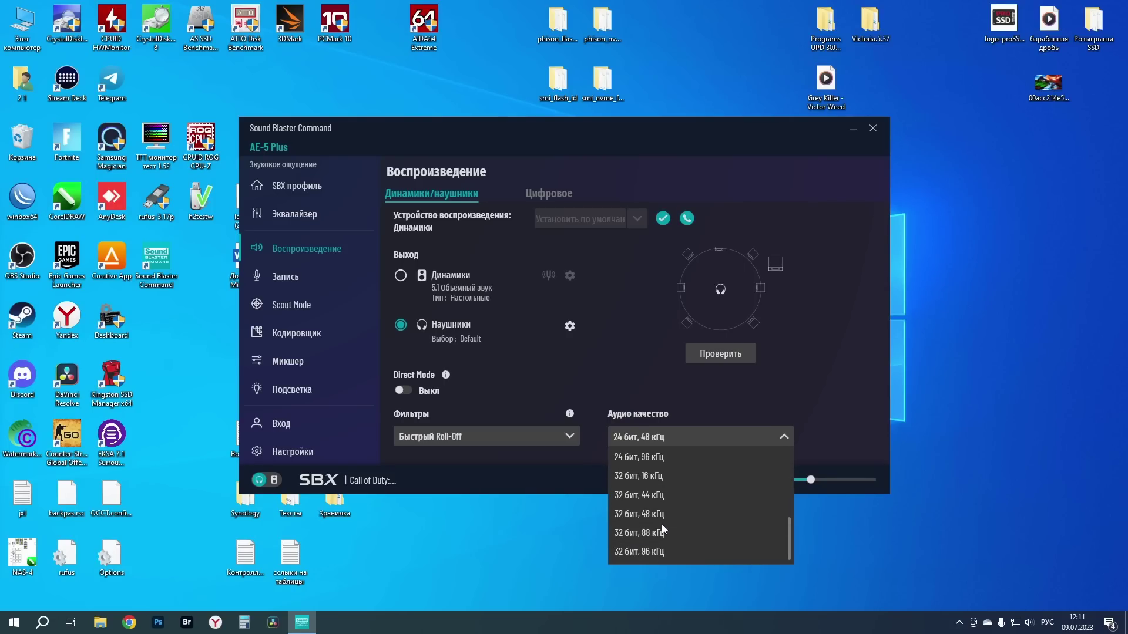
pyautogui.click(640, 379)
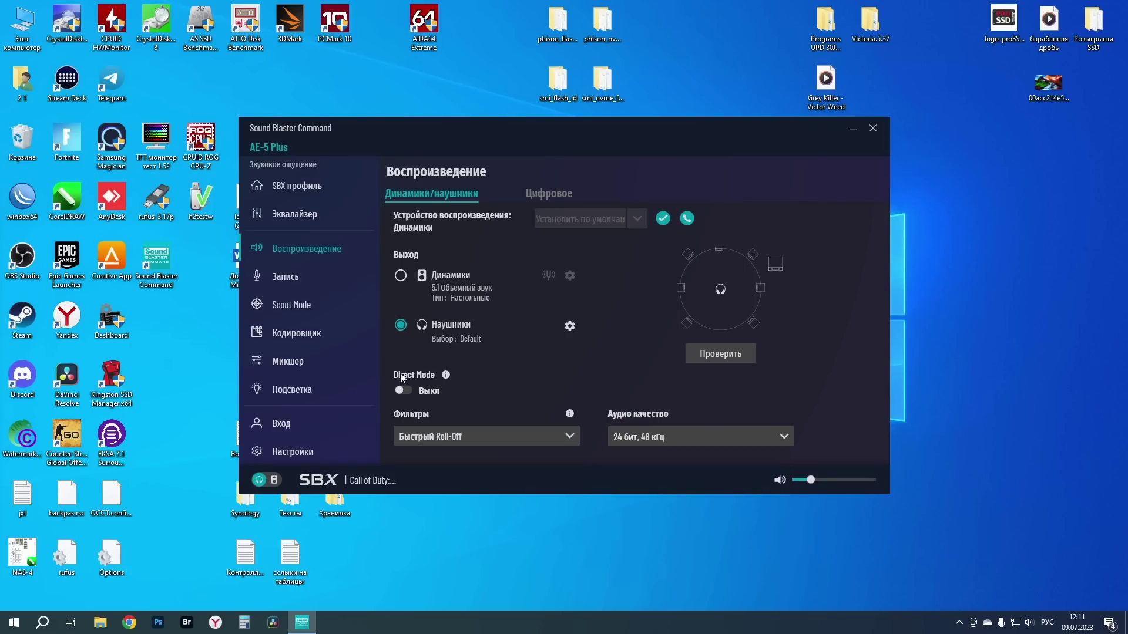
# - View the microphone recording settings and the Scout Mode settings
pyautogui.click(304, 279)
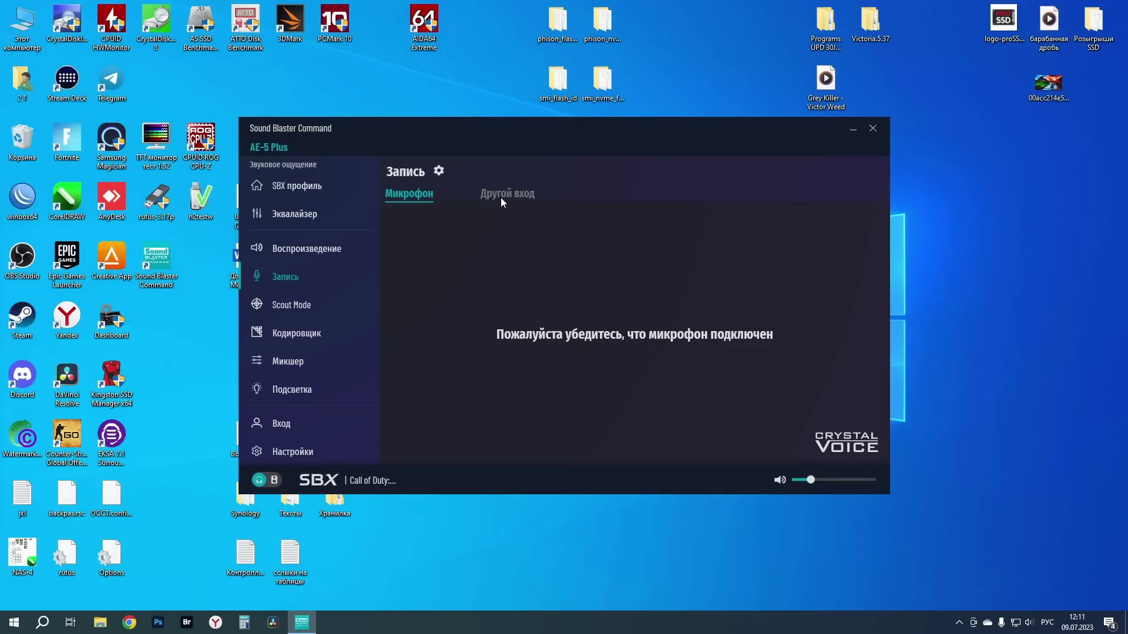
pyautogui.click(299, 307)
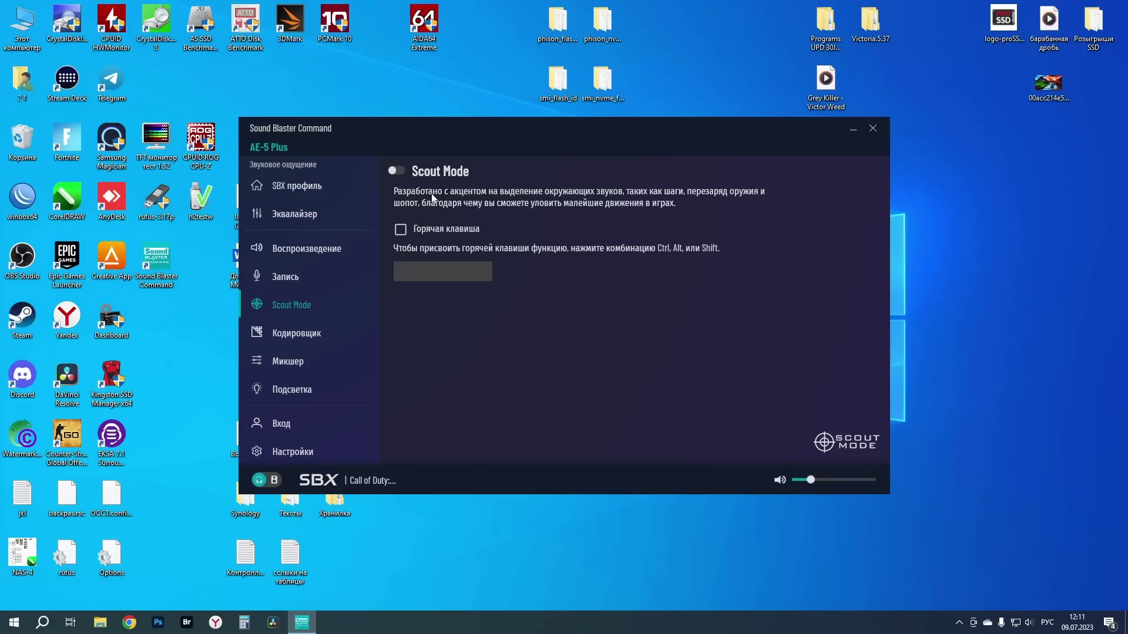
# - Try the DTS Connect and Dolby Audio encoders and return the encoder to Нет кодировщика
pyautogui.click(306, 333)
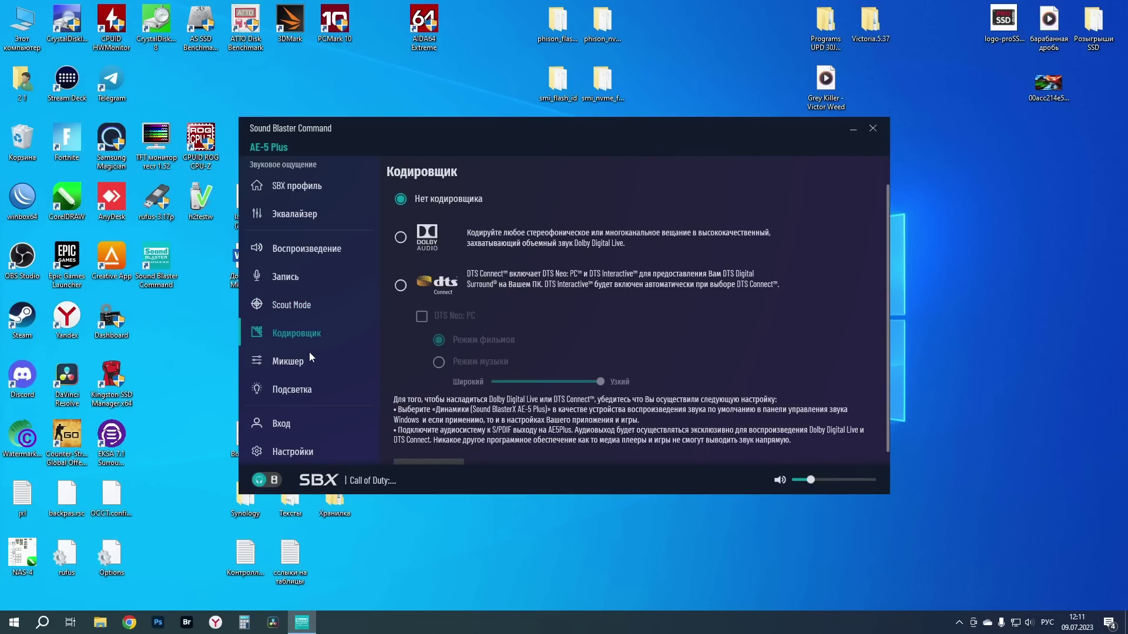
pyautogui.click(401, 286)
pyautogui.scroll(-1, 406, 311)
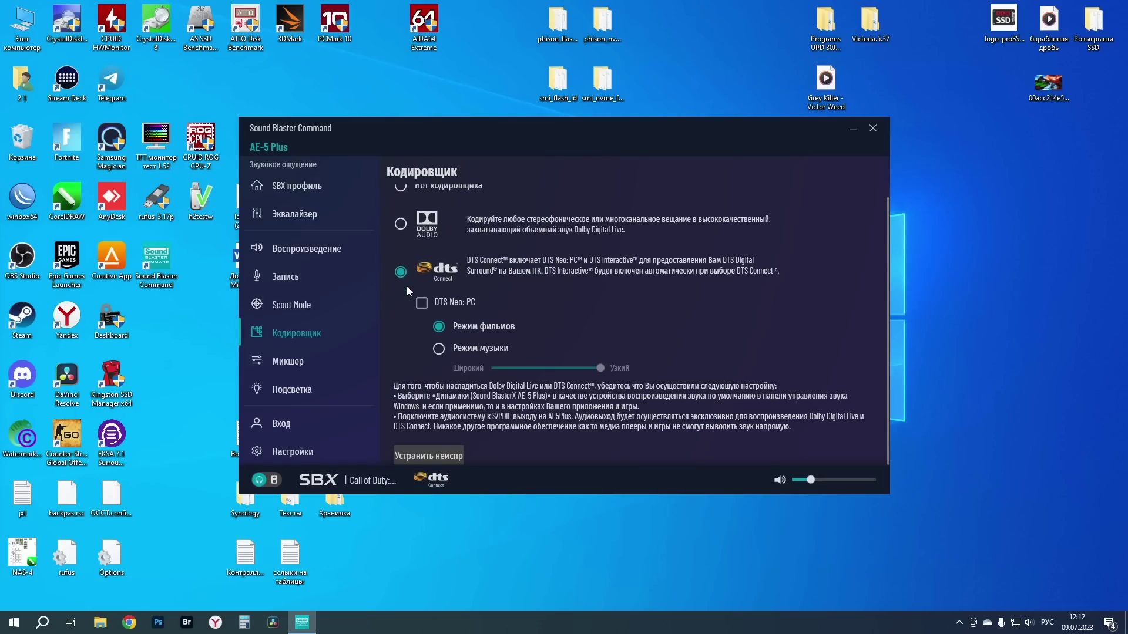
pyautogui.scroll(1, 408, 273)
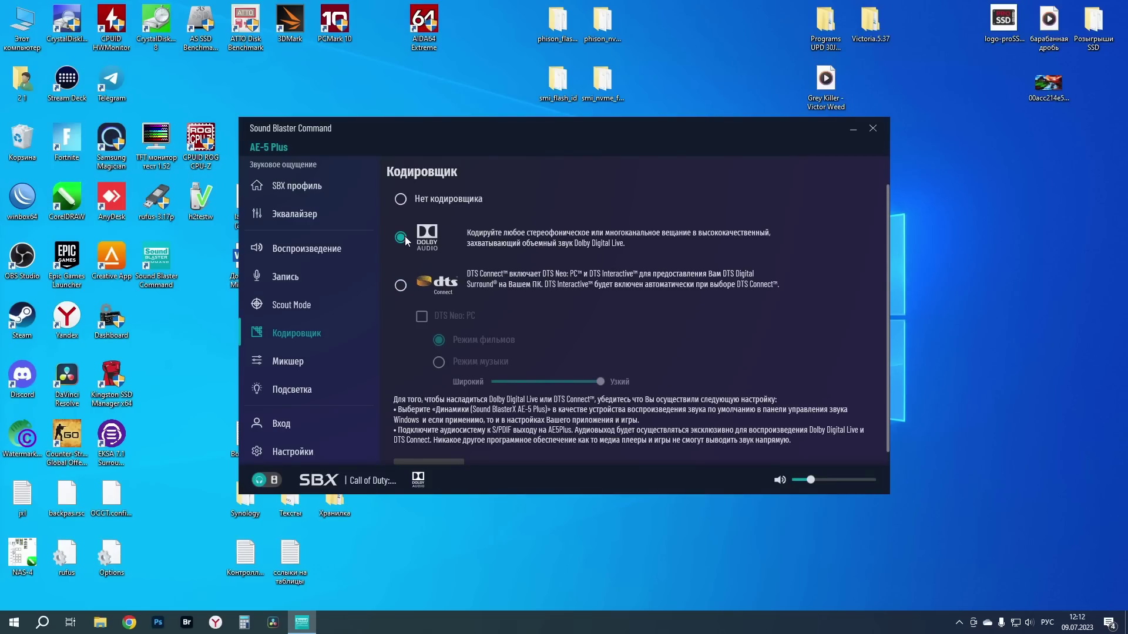
pyautogui.click(402, 200)
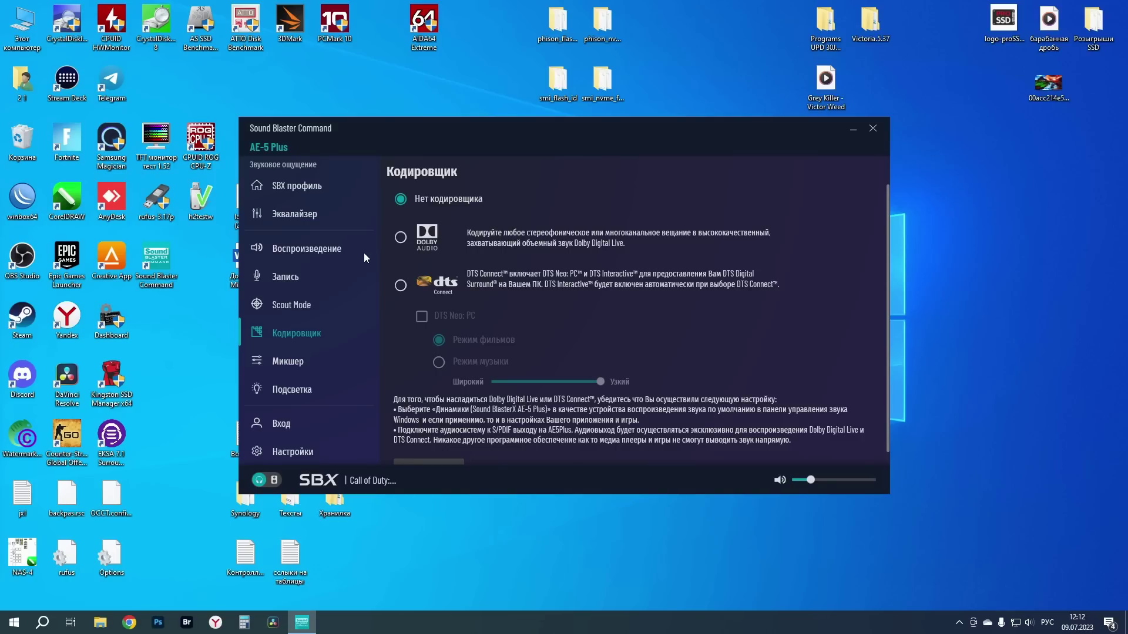
# - Look through the mixer, lighting, account sign-in and the application and device settings, ending at the SBX profile
pyautogui.click(276, 363)
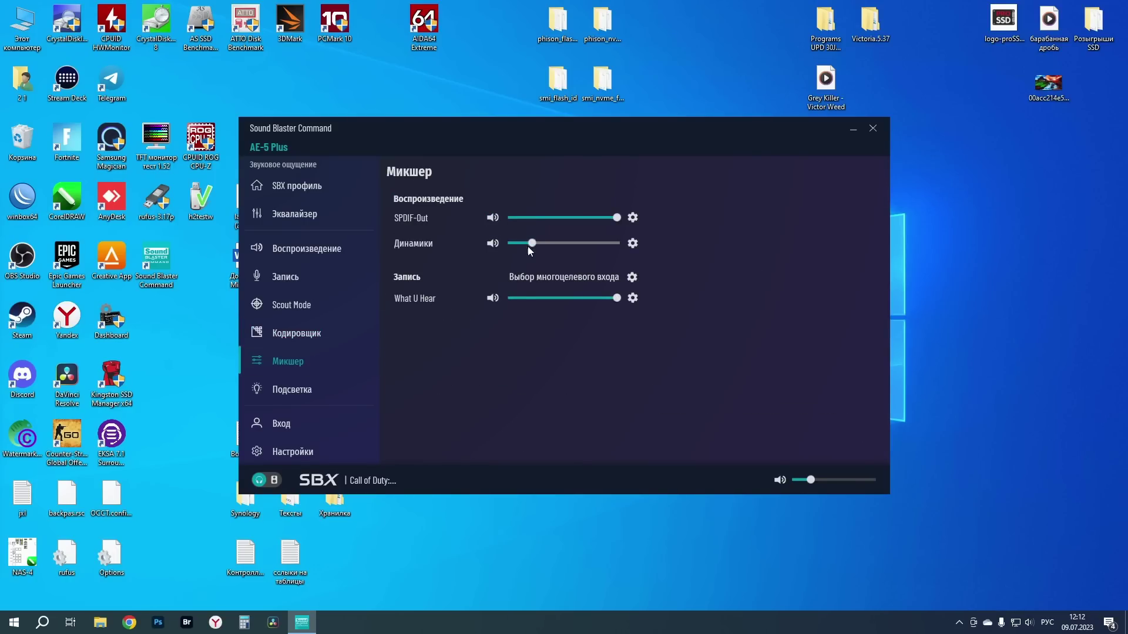
pyautogui.click(306, 389)
pyautogui.click(288, 424)
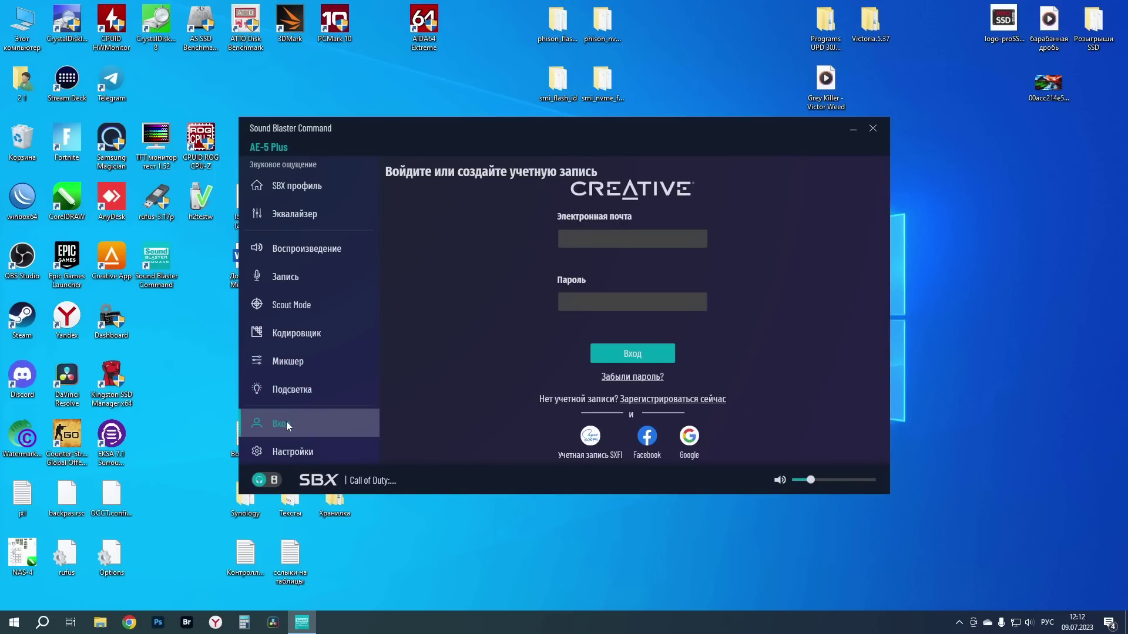
pyautogui.click(305, 454)
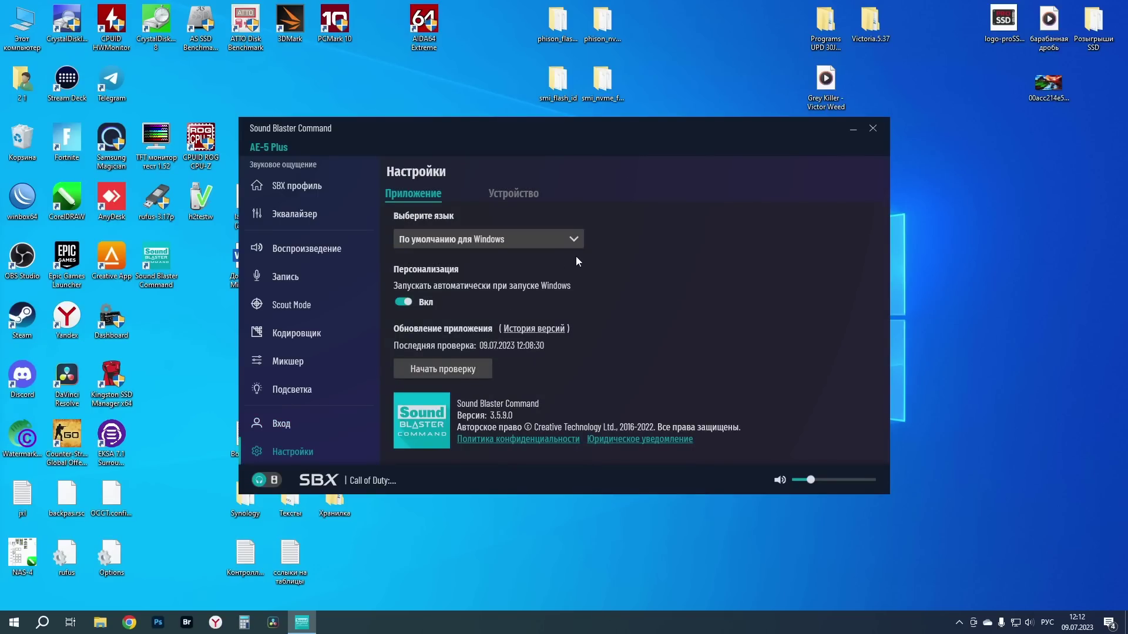
pyautogui.click(523, 188)
pyautogui.click(429, 193)
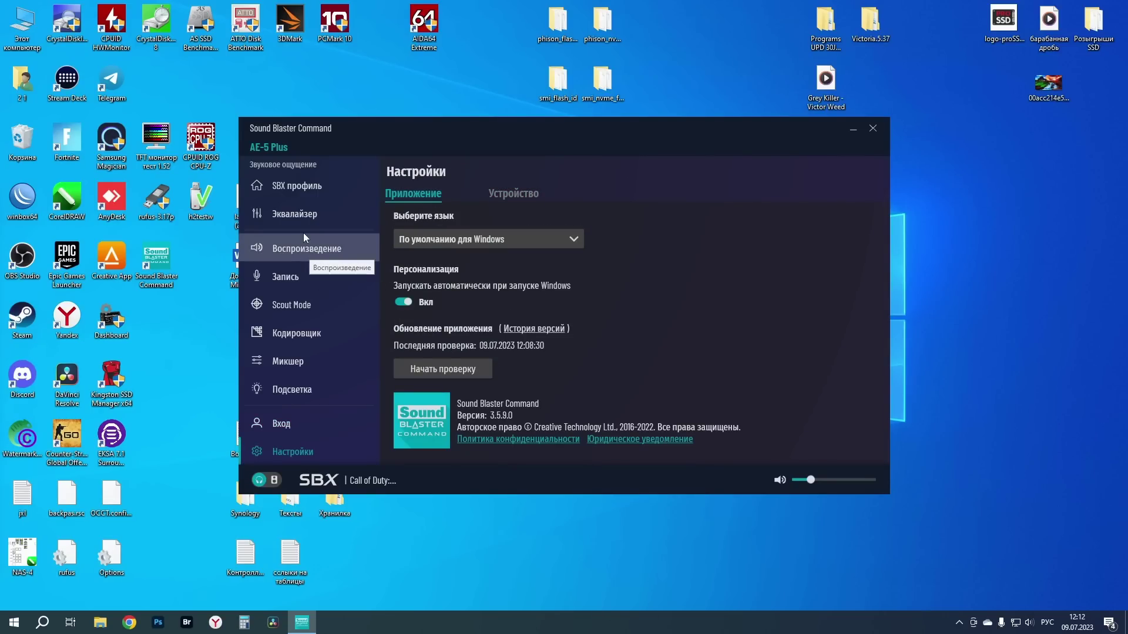
pyautogui.click(322, 184)
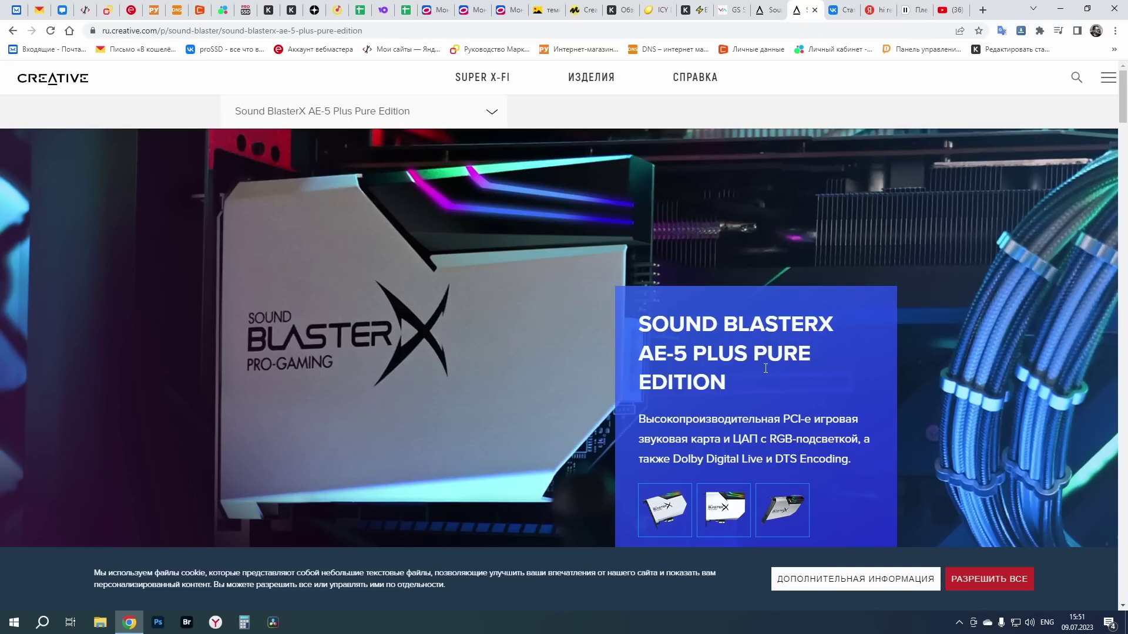
# - On Creative's Sound BlasterX AE-5 Plus Pure Edition web page, examine the overview, Aurora Reactive lighting, Xamp headphone amplification and SABRE-class DAC sections
pyautogui.scroll(-4, 558, 358)
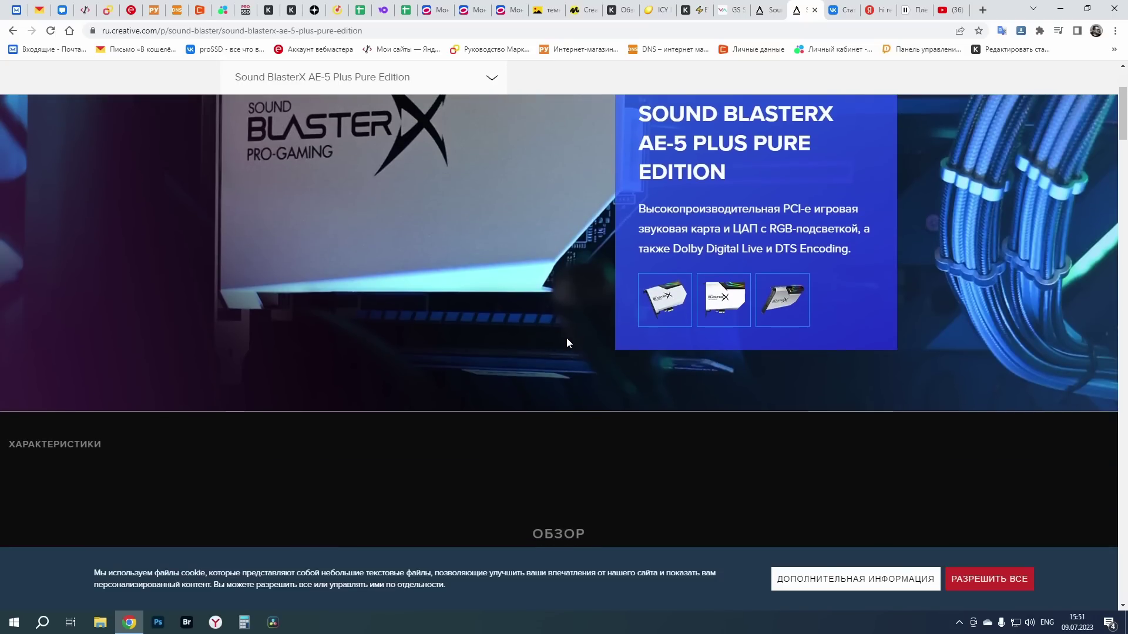
pyautogui.scroll(-4, 578, 326)
pyautogui.scroll(-2, 579, 332)
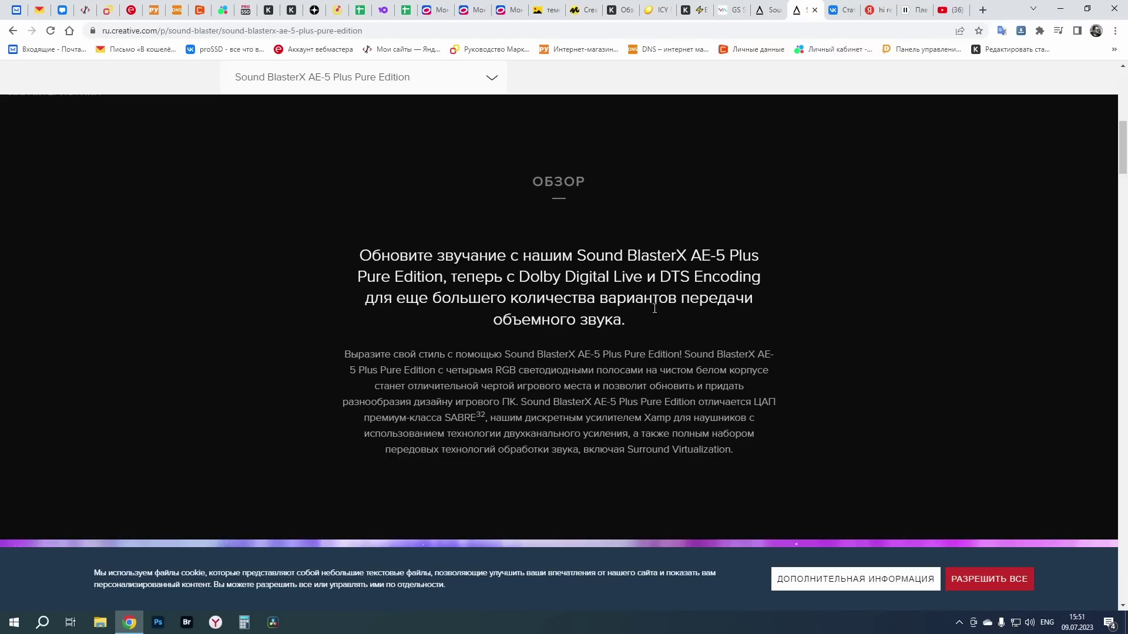
pyautogui.scroll(-10, 685, 323)
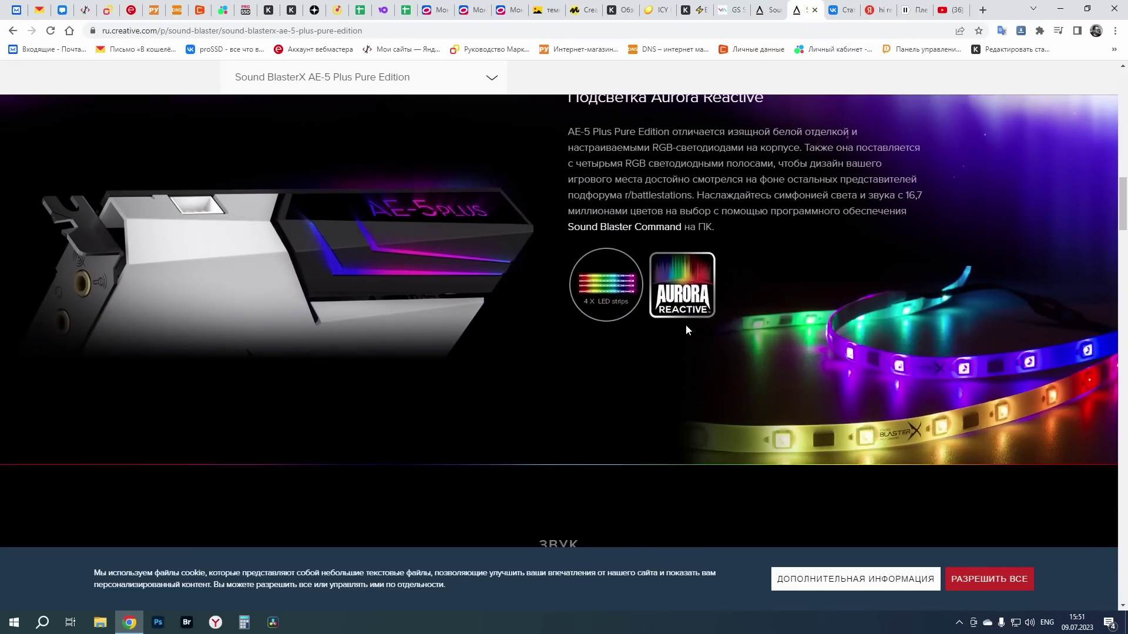
pyautogui.scroll(-6, 685, 324)
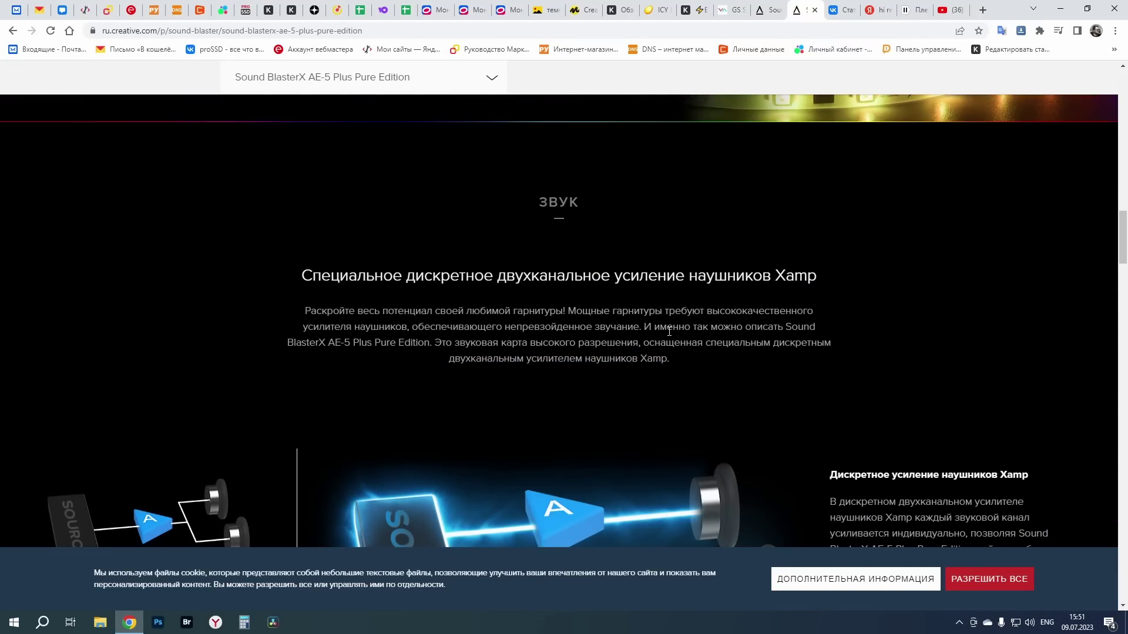
pyautogui.scroll(-1, 669, 331)
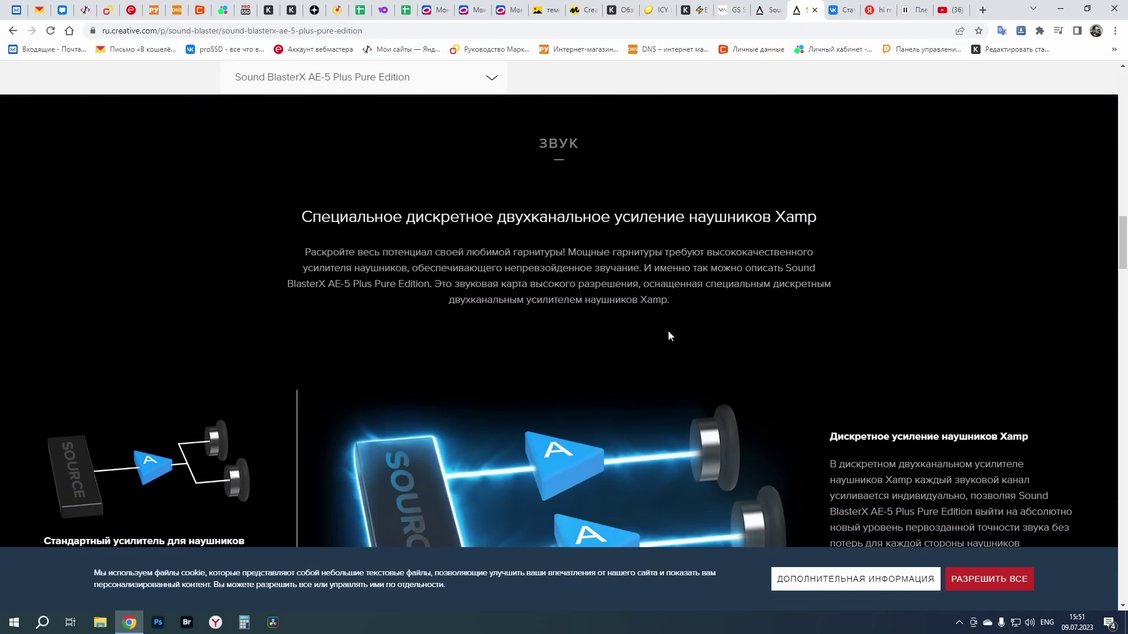
pyautogui.scroll(-3, 642, 330)
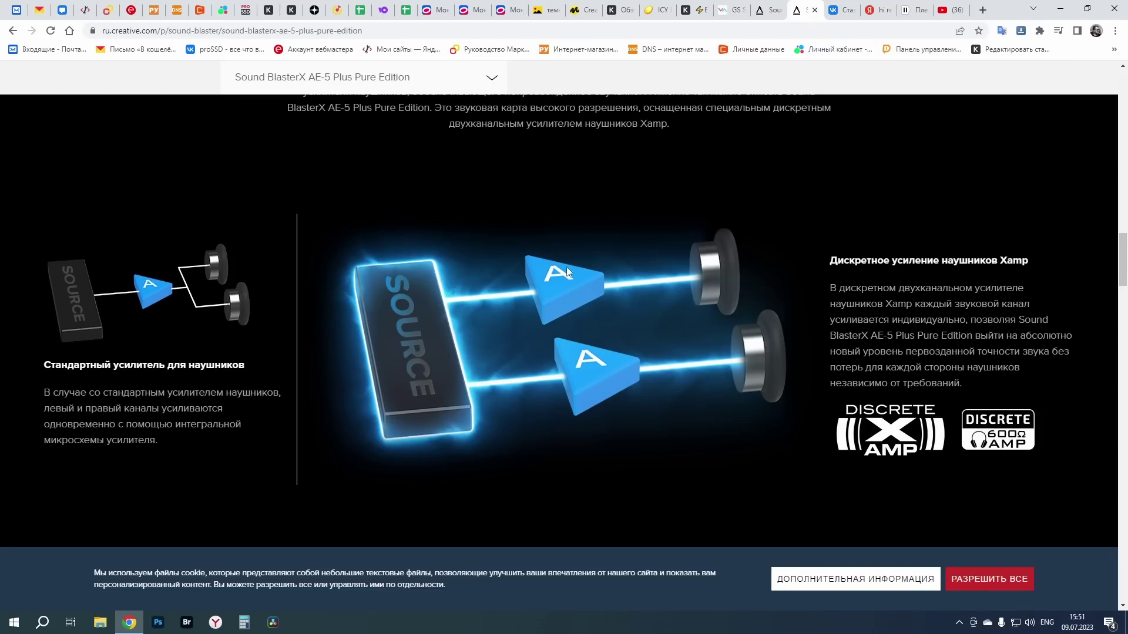
pyautogui.scroll(-4, 579, 369)
pyautogui.scroll(-4, 576, 370)
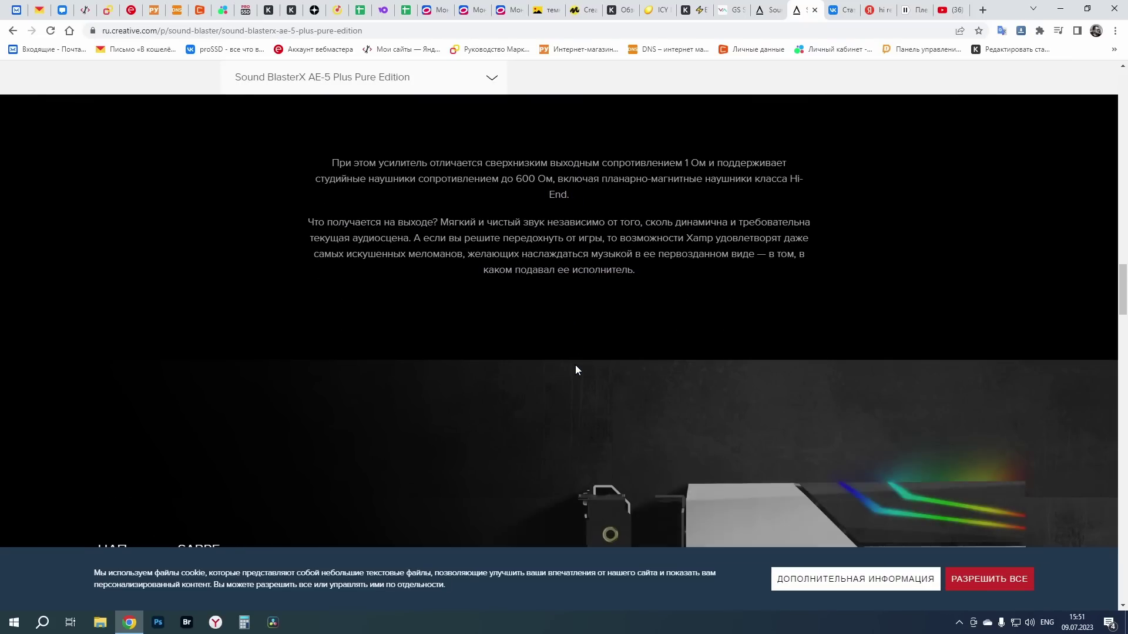
pyautogui.scroll(-4, 577, 370)
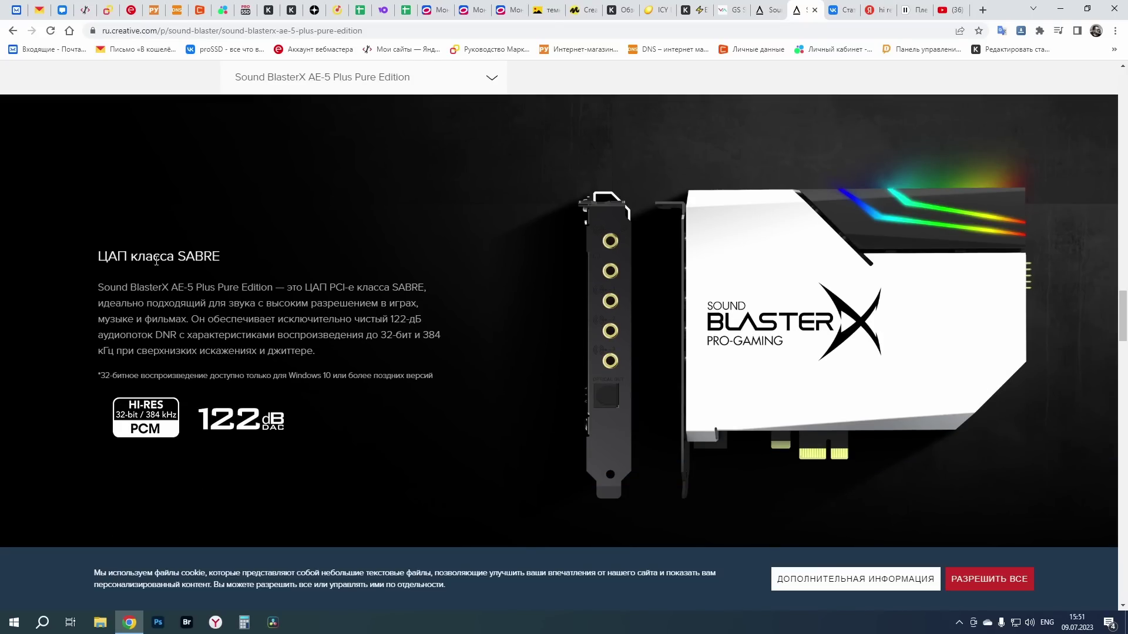
# - Examine the product page's surround sound technologies, Acoustic Engine and Scout Mode sections, continuing to the user reviews
pyautogui.scroll(-7, 239, 259)
pyautogui.scroll(-2, 376, 275)
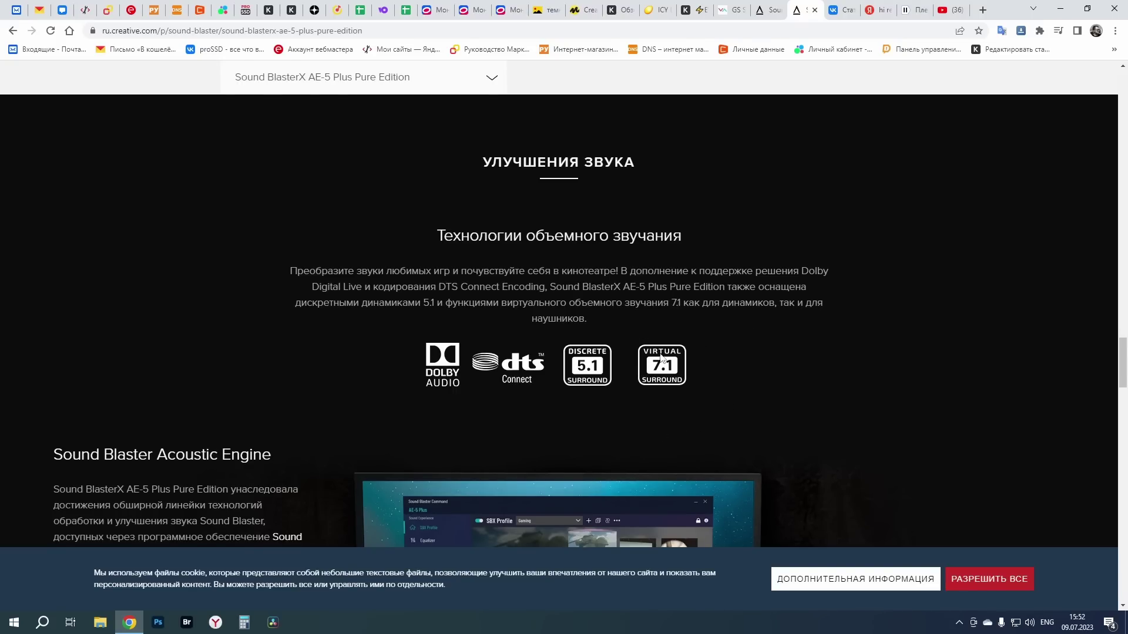
pyautogui.scroll(-5, 693, 289)
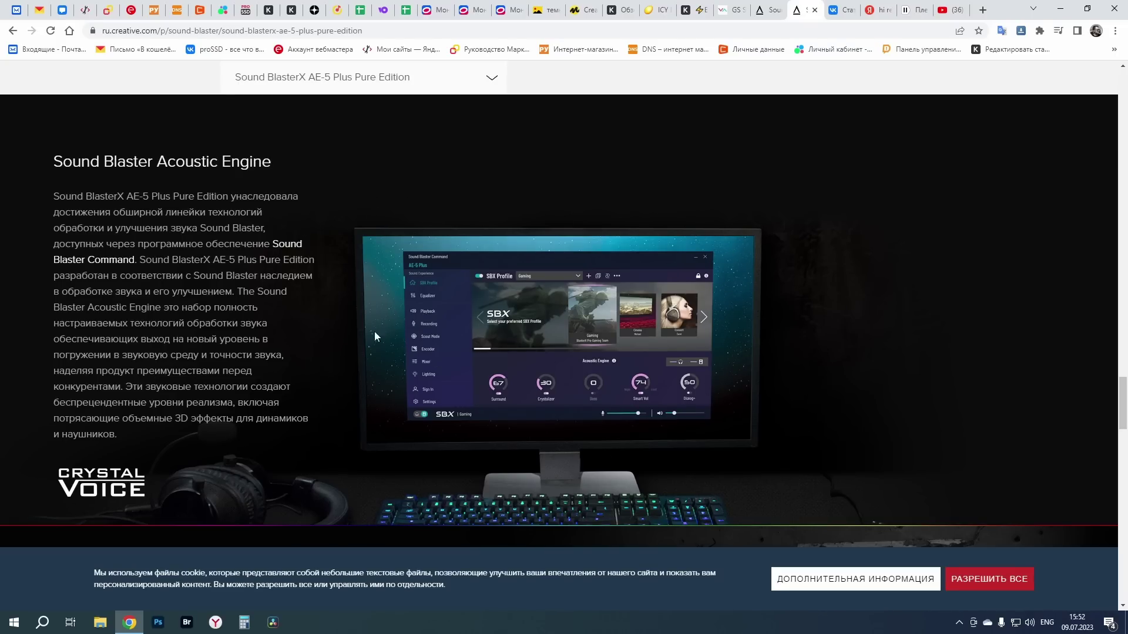
pyautogui.scroll(-1, 695, 315)
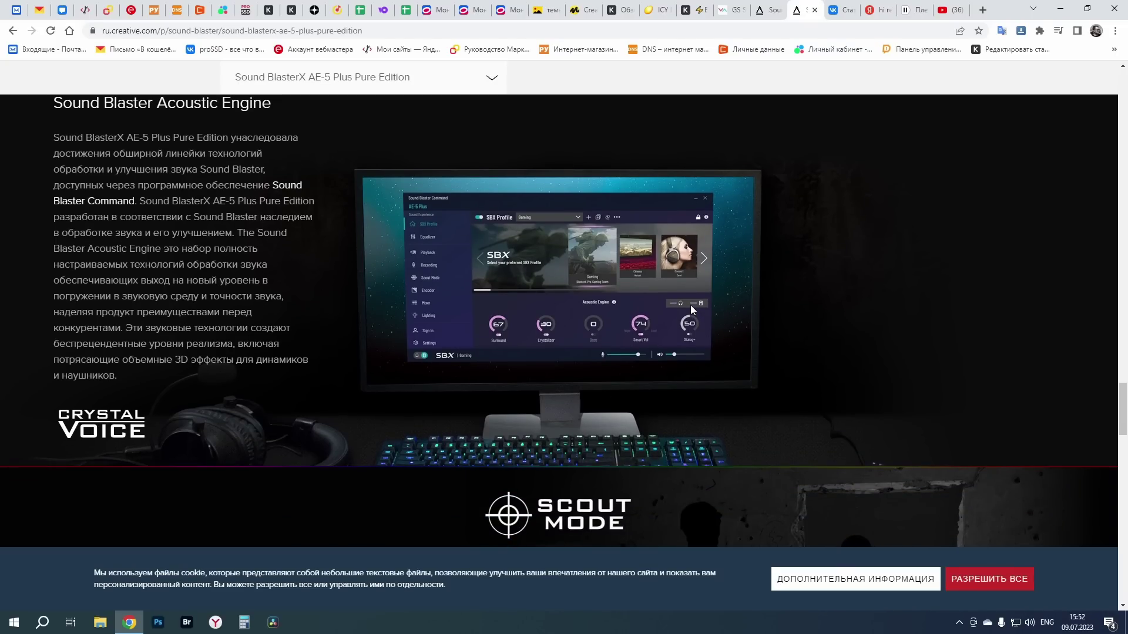
pyautogui.scroll(-4, 689, 305)
pyautogui.scroll(-2, 688, 300)
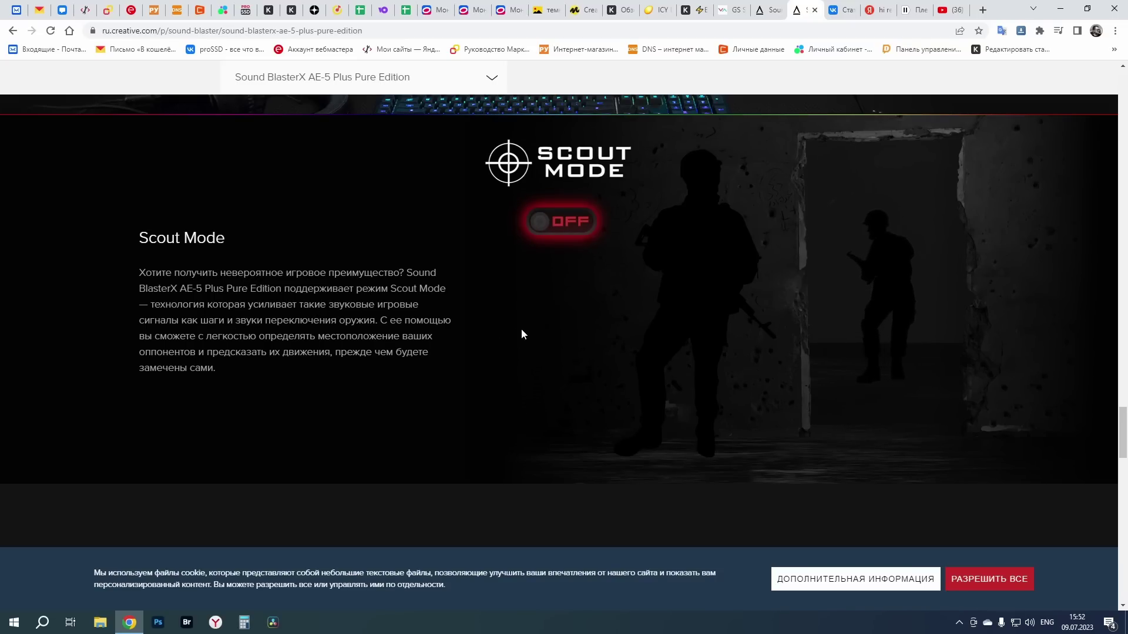
pyautogui.scroll(-4, 522, 330)
pyautogui.scroll(-5, 534, 322)
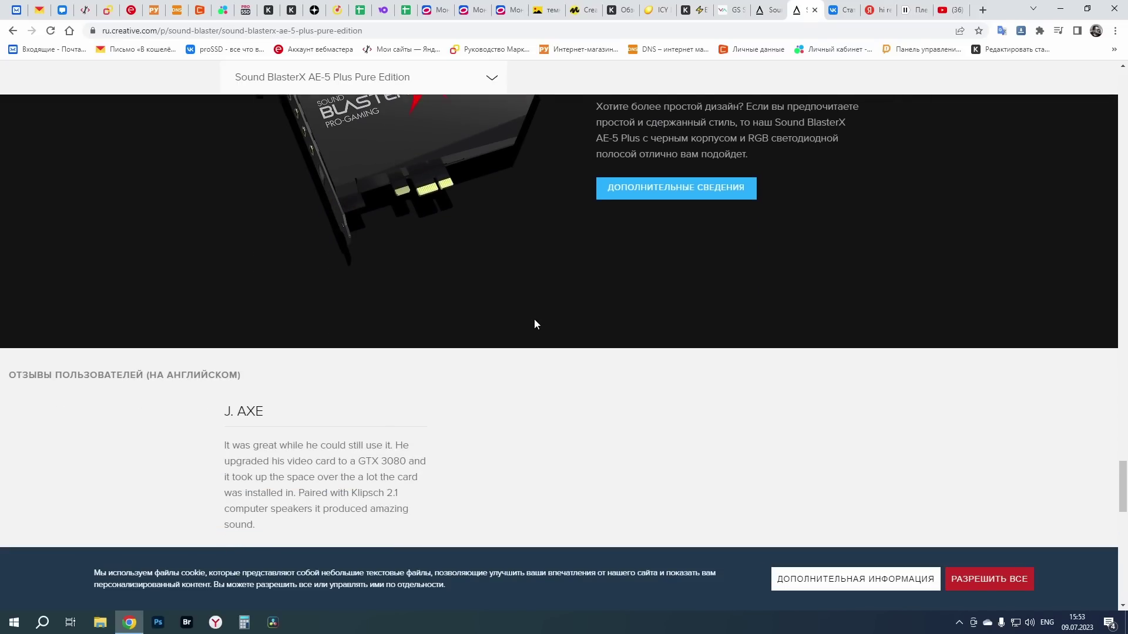